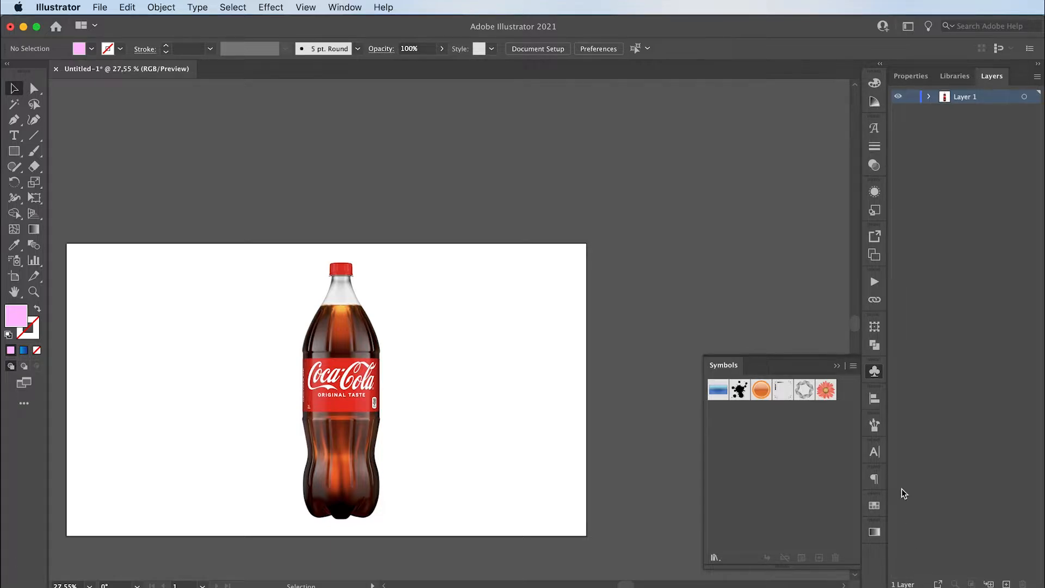
- Draw a wide rectangle above the artboard, about four times as wide as it is tall
{"action": "left_click", "coordinate": [838, 364]}
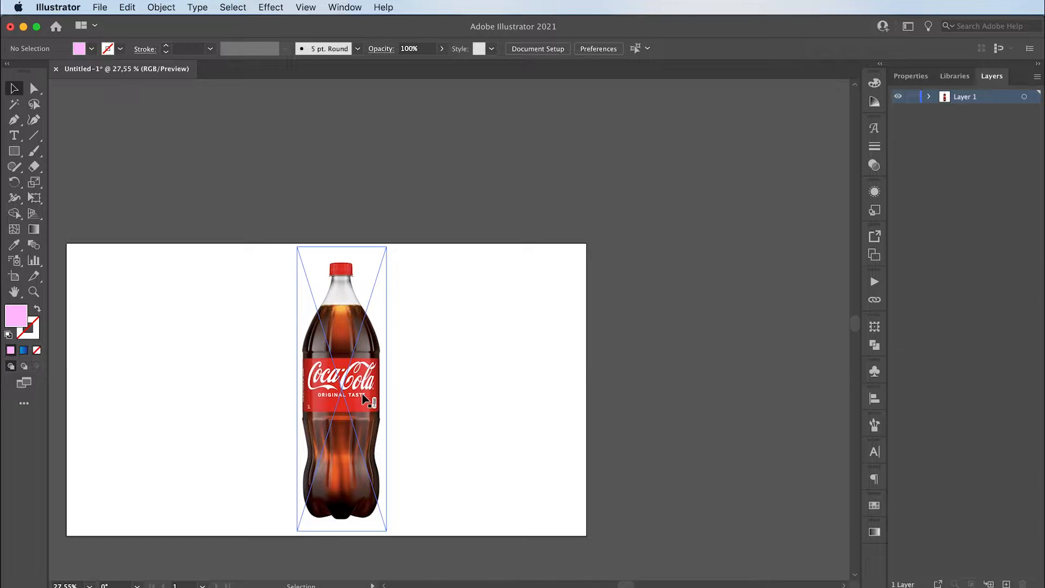
{"action": "left_click", "coordinate": [14, 150]}
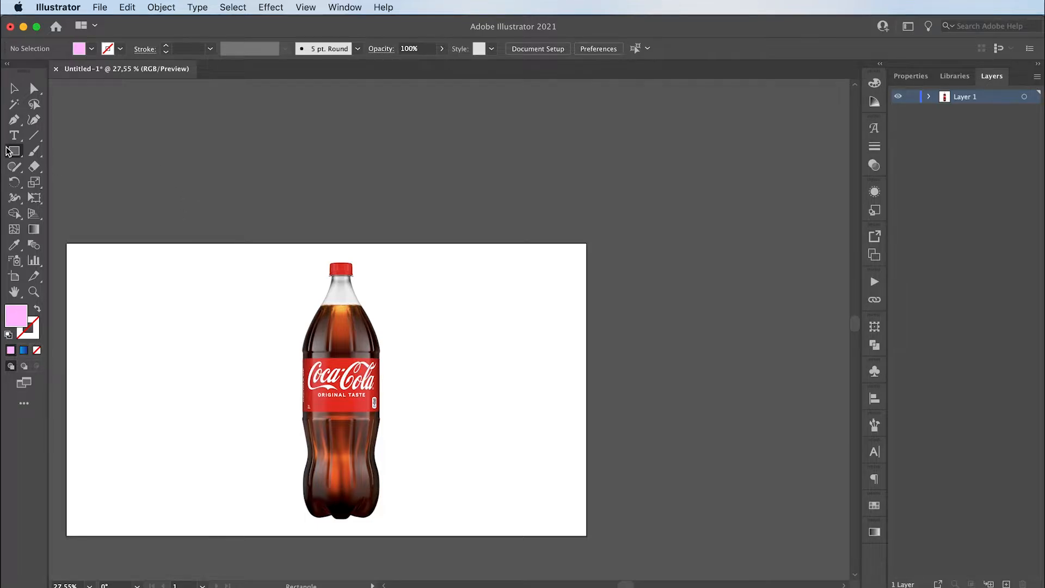
{"action": "left_click_drag", "start_coordinate": [189, 137], "coordinate": [603, 237]}
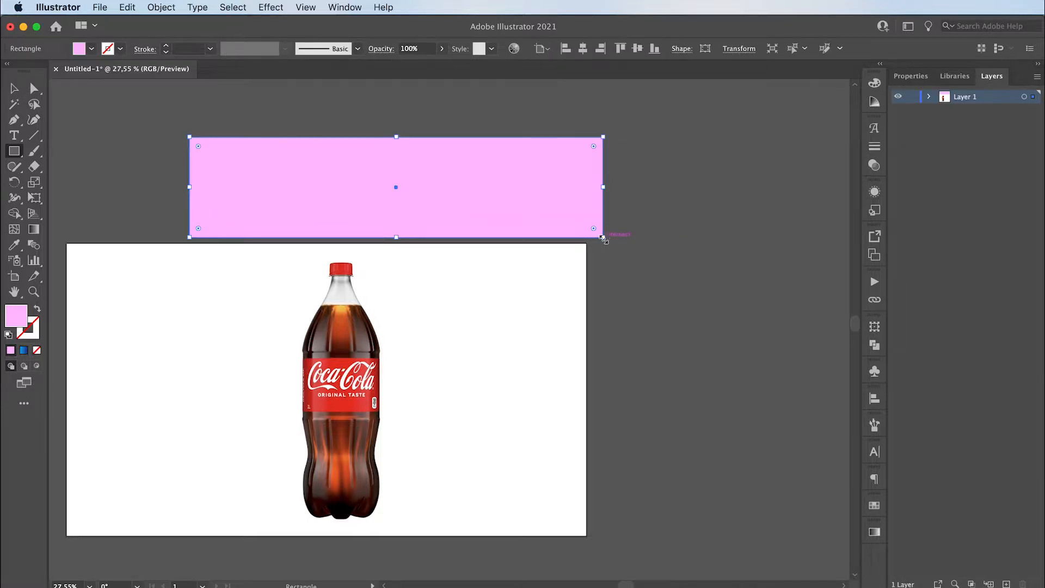
- Fill the wide rectangle above the artboard with orange #ffa124 and deselect it
{"action": "double_click", "coordinate": [22, 324]}
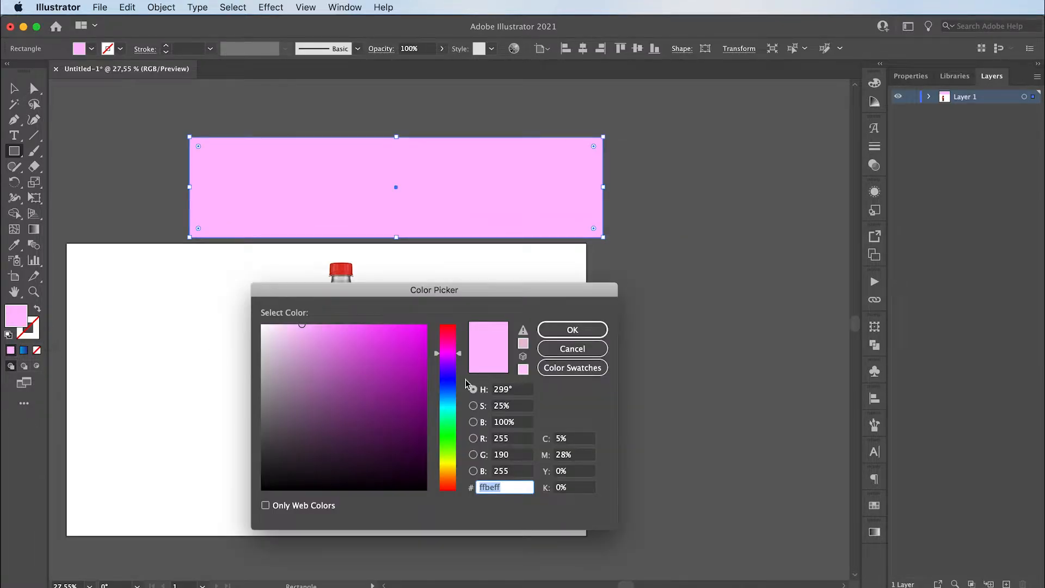
{"action": "left_click_drag", "start_coordinate": [450, 384], "coordinate": [450, 476]}
{"action": "left_click_drag", "start_coordinate": [401, 327], "coordinate": [405, 315]}
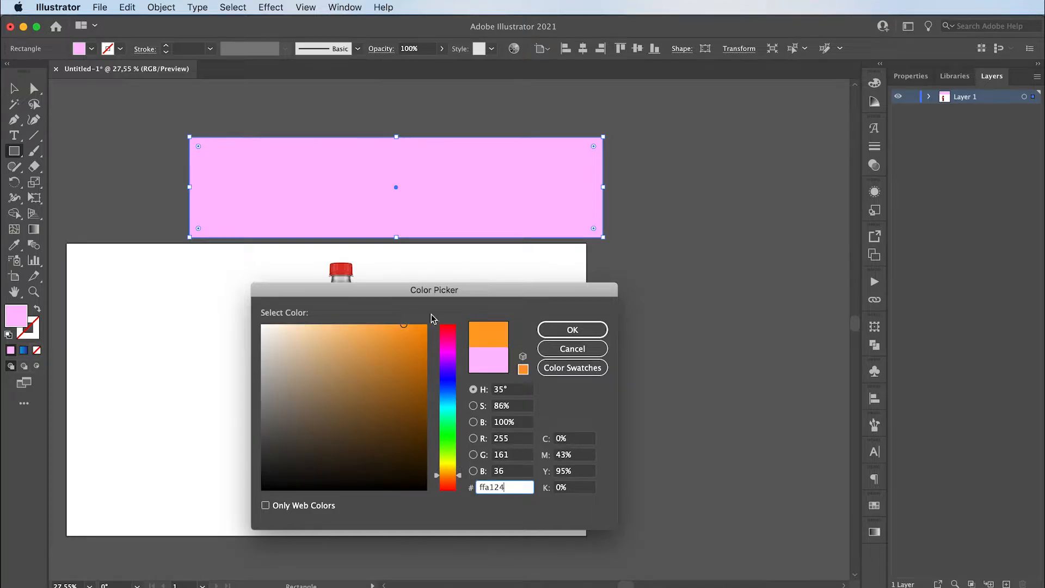
{"action": "left_click", "coordinate": [567, 329]}
{"action": "key", "text": "v"}
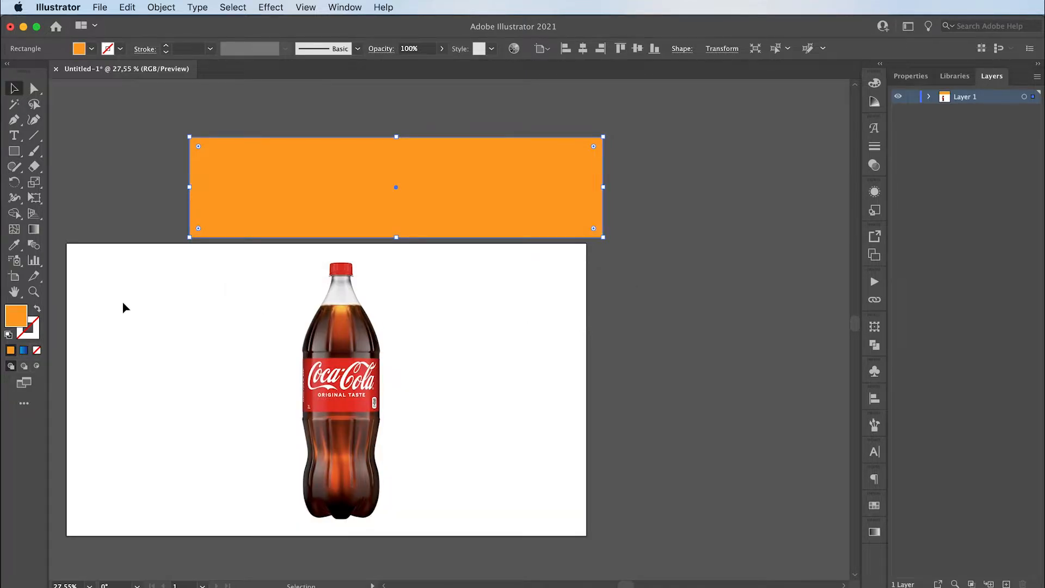
{"action": "left_click", "coordinate": [121, 302]}
{"action": "left_click", "coordinate": [21, 137]}
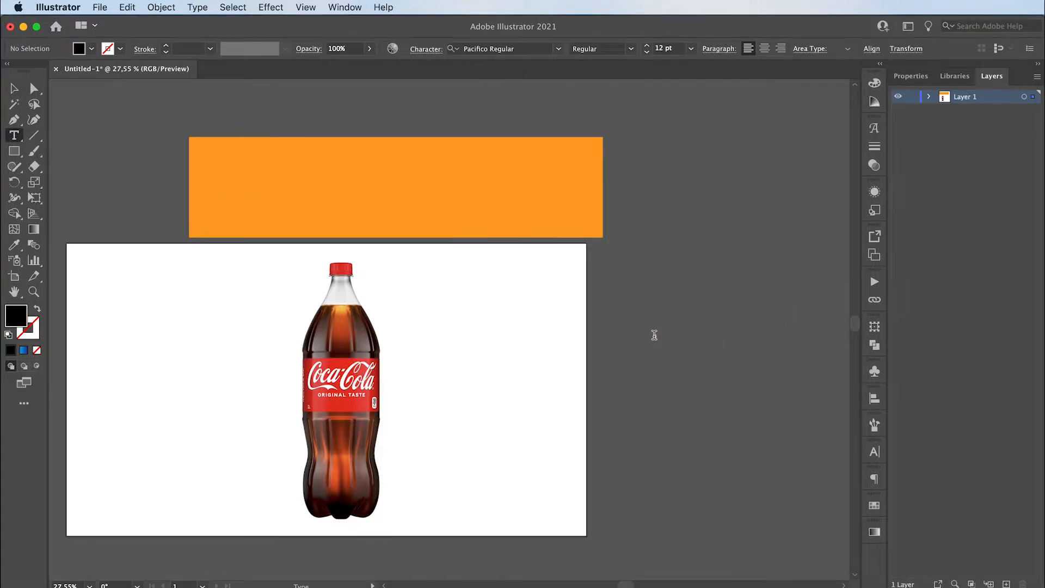
{"action": "left_click", "coordinate": [14, 89]}
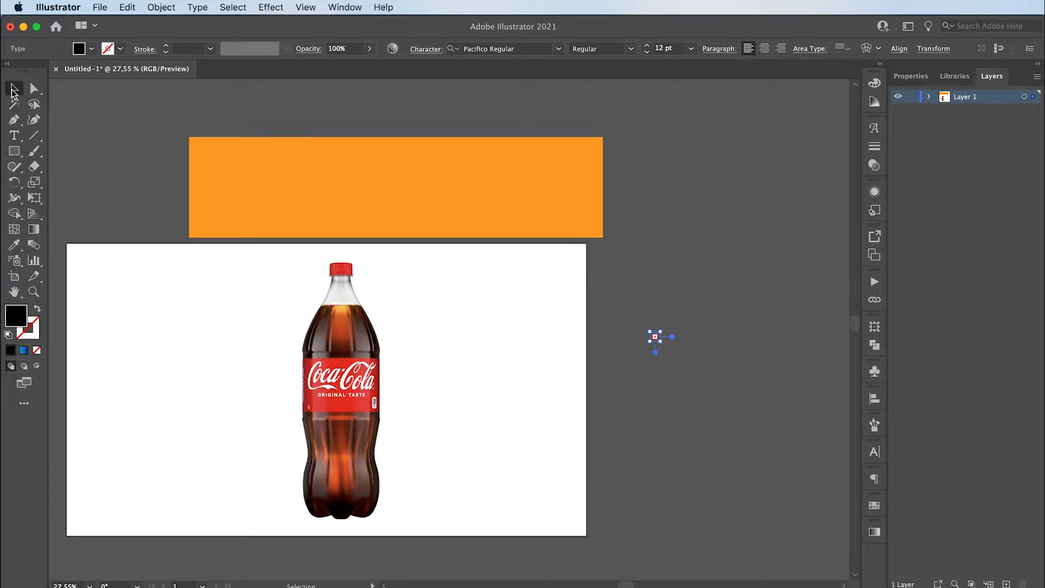
{"action": "left_click", "coordinate": [342, 242]}
- Create a text area to the right of the bottle, extending past the artboard's edge, containing "margheritavox"
{"action": "key", "text": "t"}
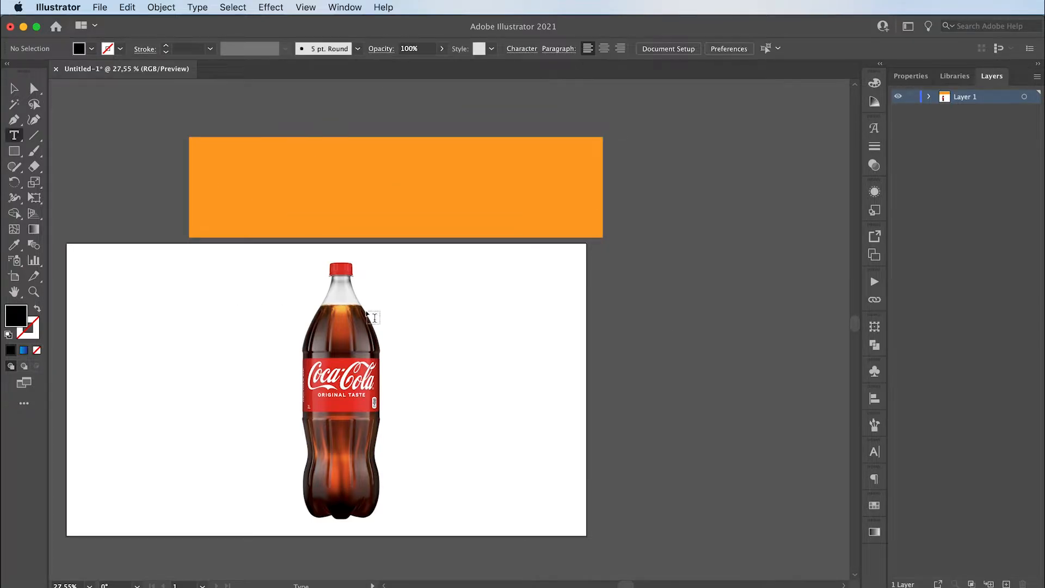
{"action": "left_click_drag", "start_coordinate": [451, 296], "coordinate": [713, 351]}
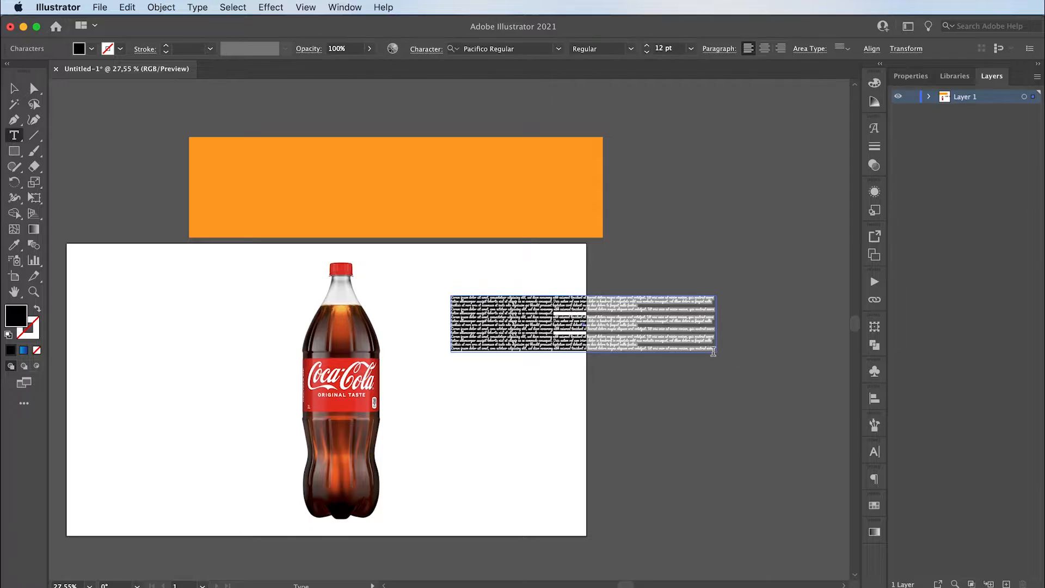
{"action": "key", "text": "BackSpace"}
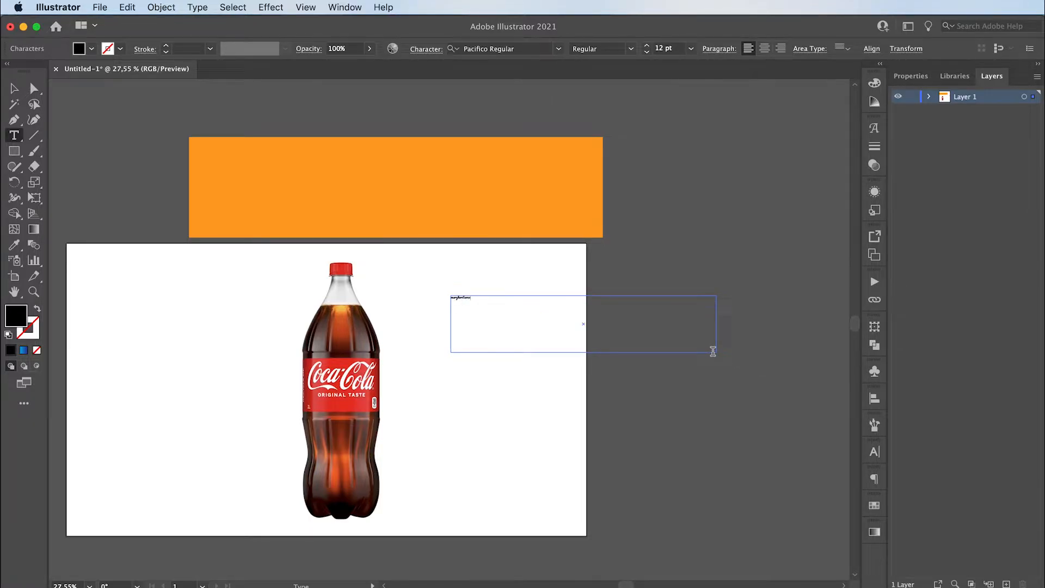
{"action": "key", "text": "Escape"}
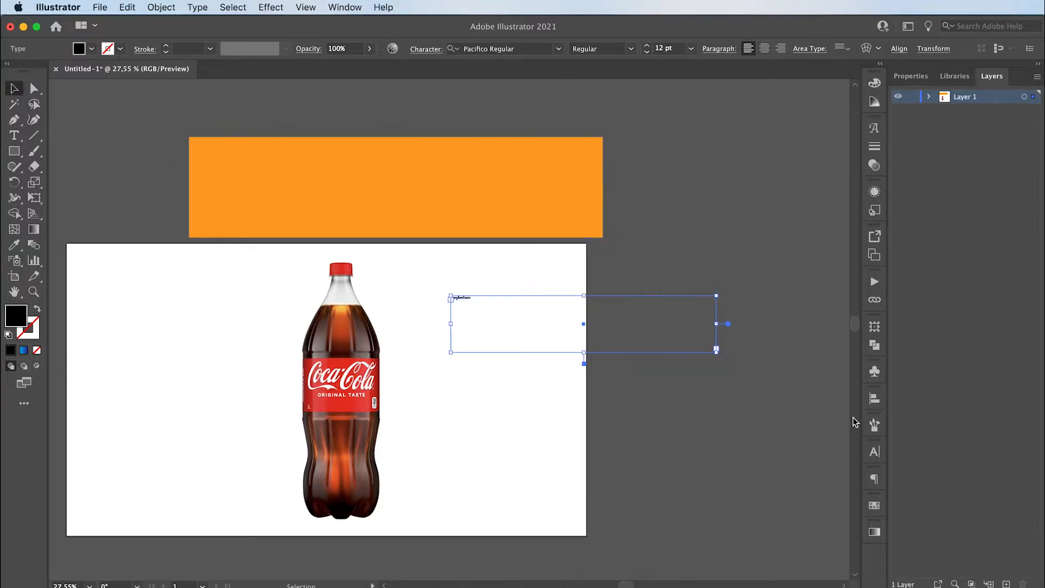
- Set the font size of the "margheritavox" text to 120 pt
{"action": "left_click", "coordinate": [874, 452]}
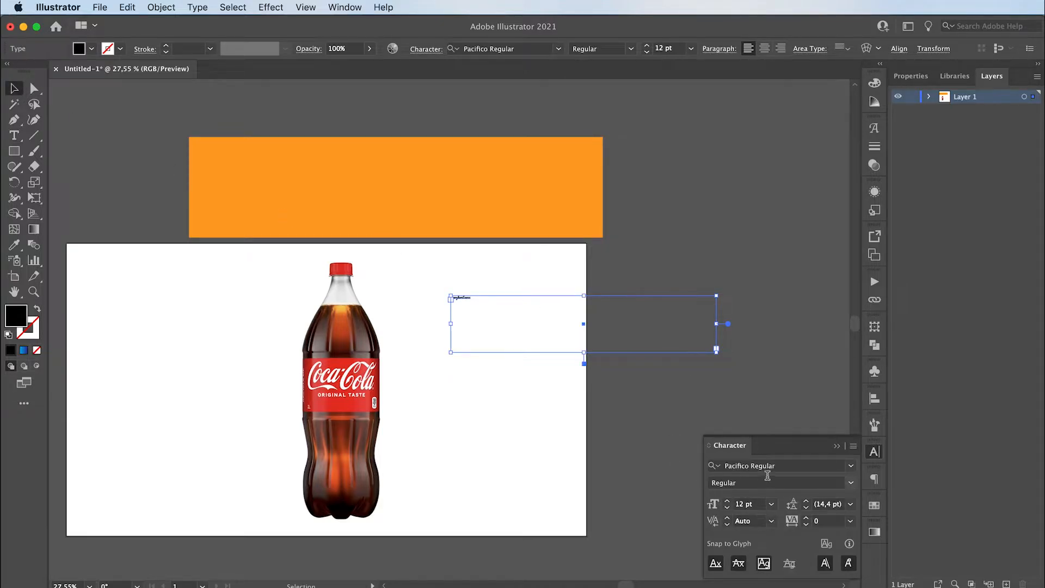
{"action": "left_click", "coordinate": [771, 504]}
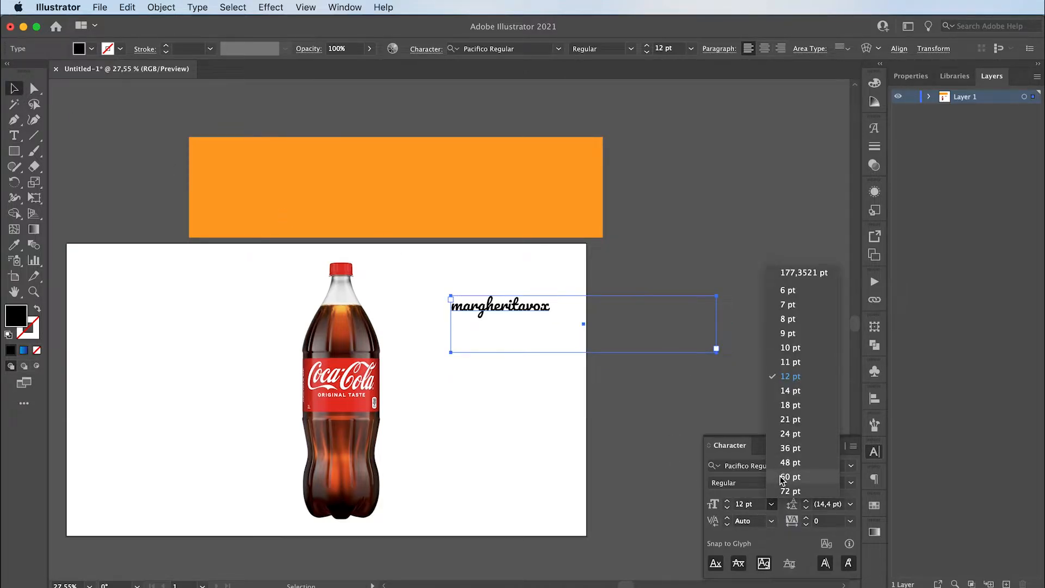
{"action": "left_click", "coordinate": [790, 490]}
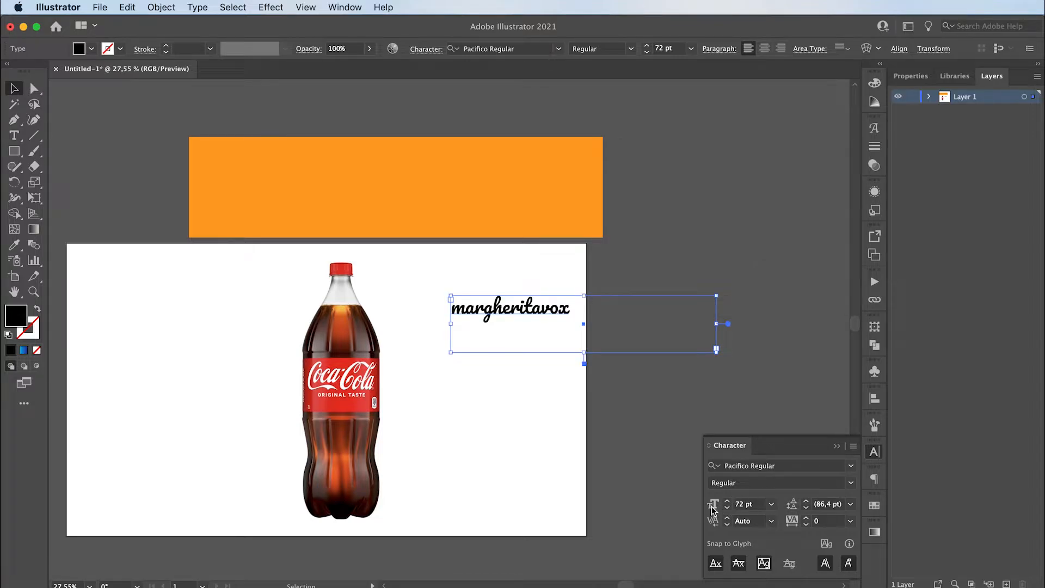
{"action": "left_click", "coordinate": [735, 503]}
{"action": "type", "text": "120"}
{"action": "key", "text": "Return"}
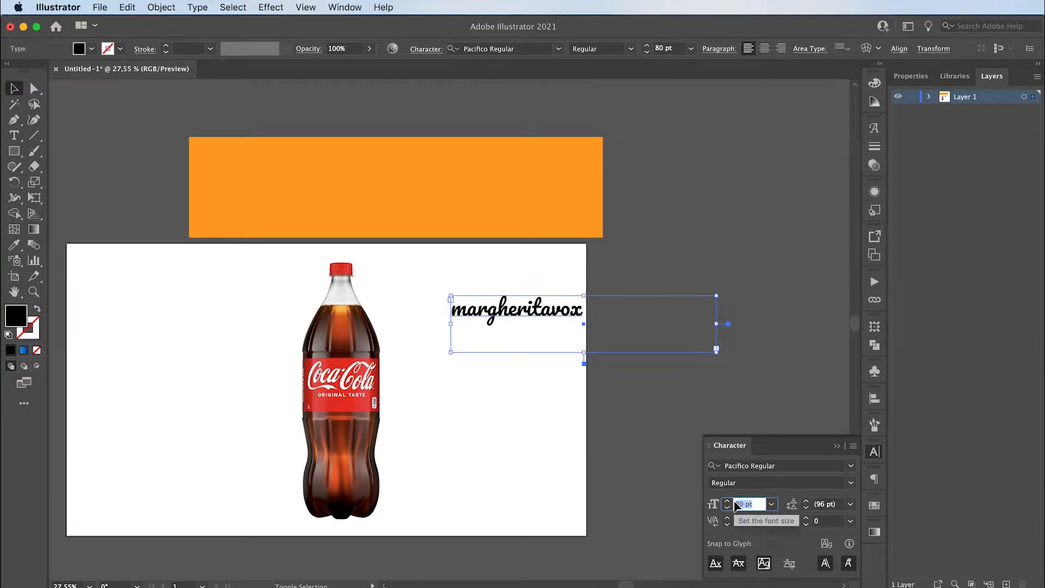
- Colour the "margheritavox" text white (#ffffff) and place it near the middle of the orange rectangle
{"action": "double_click", "coordinate": [15, 318]}
{"action": "type", "text": "ffffff"}
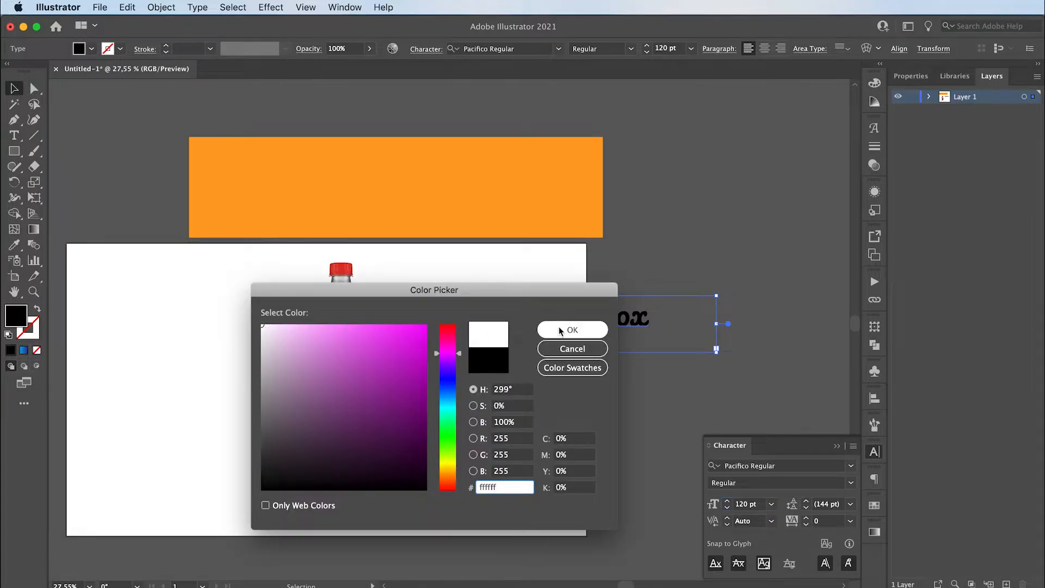
{"action": "left_click", "coordinate": [560, 327]}
{"action": "left_click_drag", "start_coordinate": [629, 323], "coordinate": [462, 197]}
{"action": "left_click", "coordinate": [144, 143]}
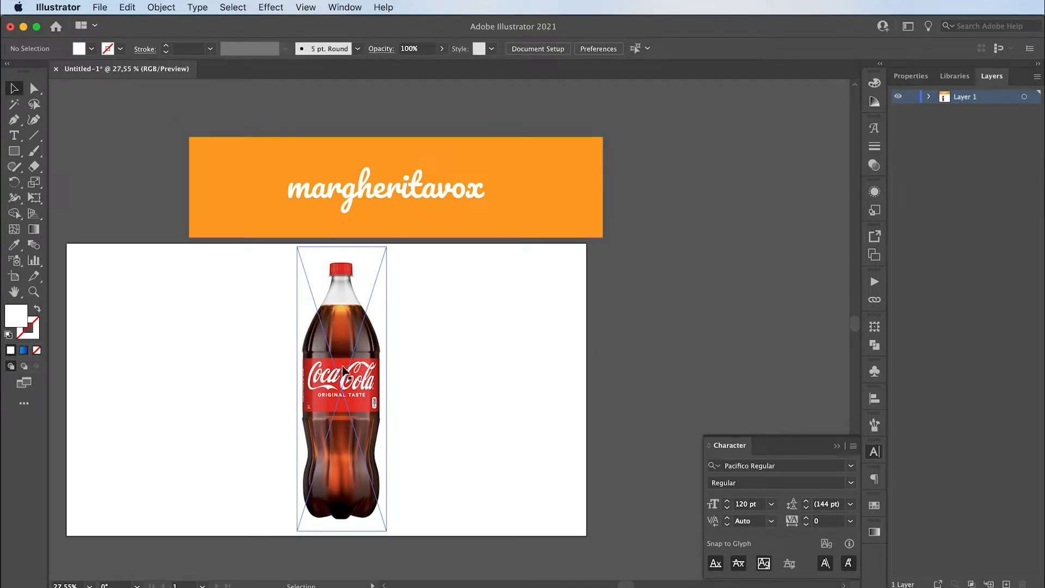
- Cover the left half of the bottle photo with a white rectangle running from its vertical centre line over its full height
{"action": "key", "text": "z"}
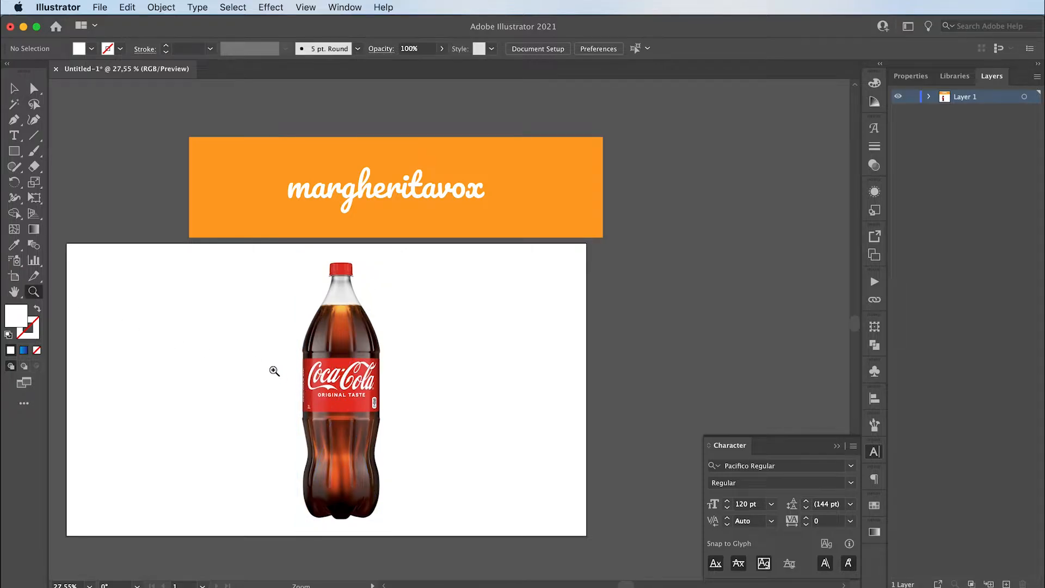
{"action": "left_click", "coordinate": [272, 368]}
{"action": "left_click_drag", "start_coordinate": [322, 359], "coordinate": [337, 355]}
{"action": "scroll", "coordinate": [323, 365], "scroll_direction": "down", "scroll_amount": 2}
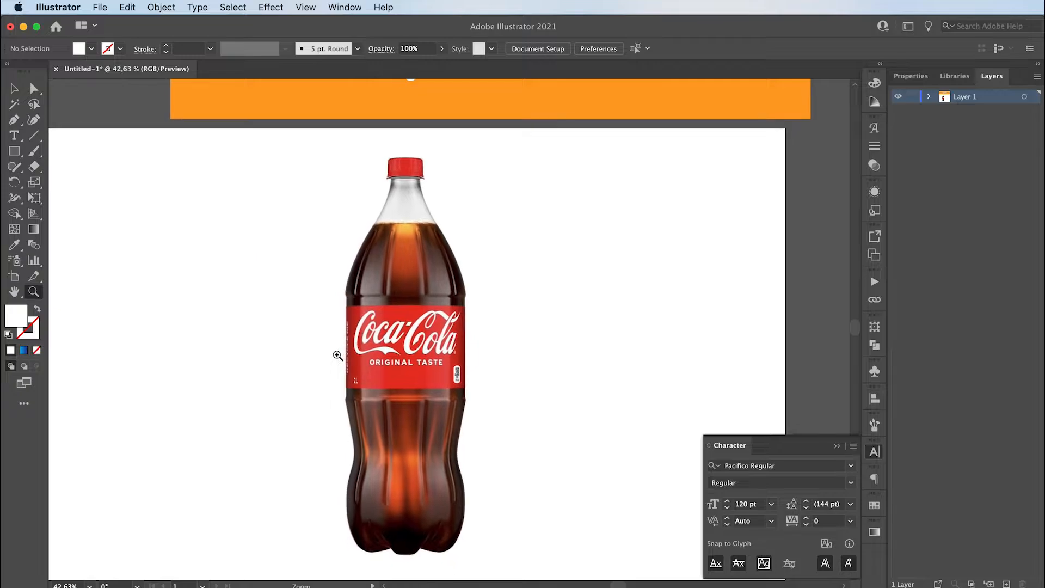
{"action": "key", "text": "v"}
{"action": "left_click", "coordinate": [15, 152]}
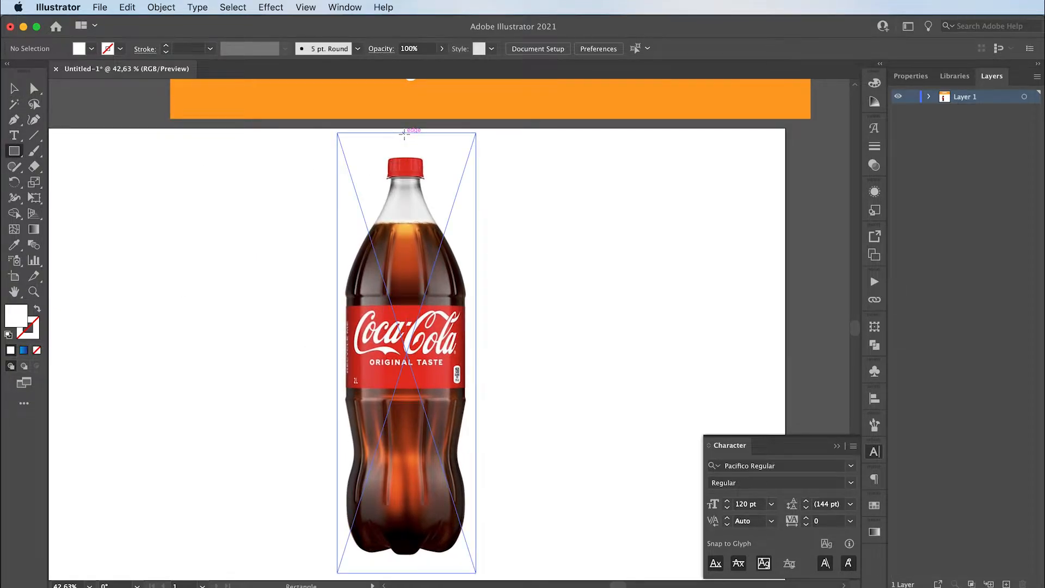
{"action": "left_click_drag", "start_coordinate": [405, 132], "coordinate": [280, 565]}
{"action": "key", "text": "v"}
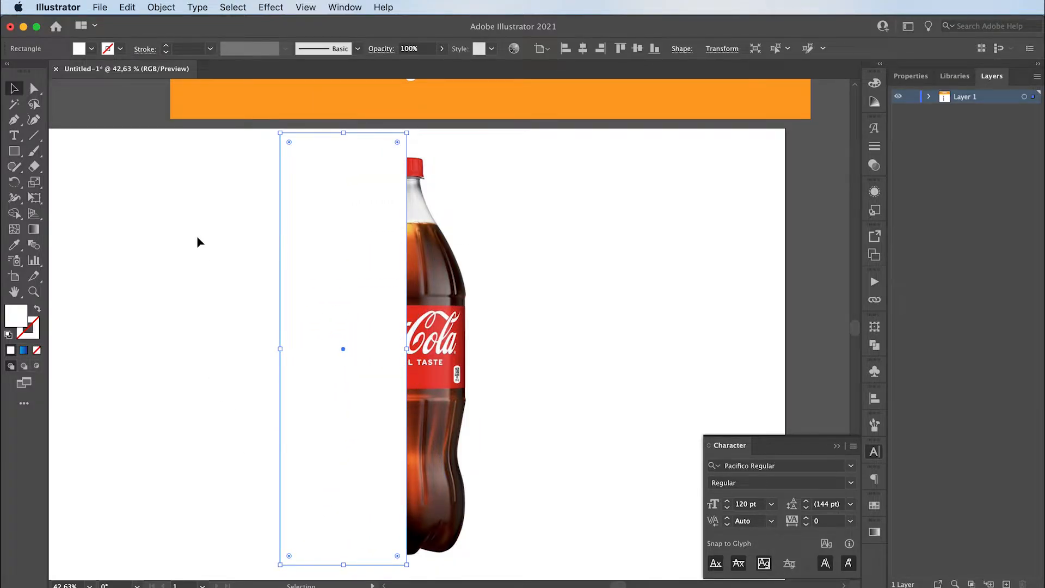
{"action": "left_click_drag", "start_coordinate": [198, 238], "coordinate": [454, 481]}
{"action": "left_click", "coordinate": [486, 477]}
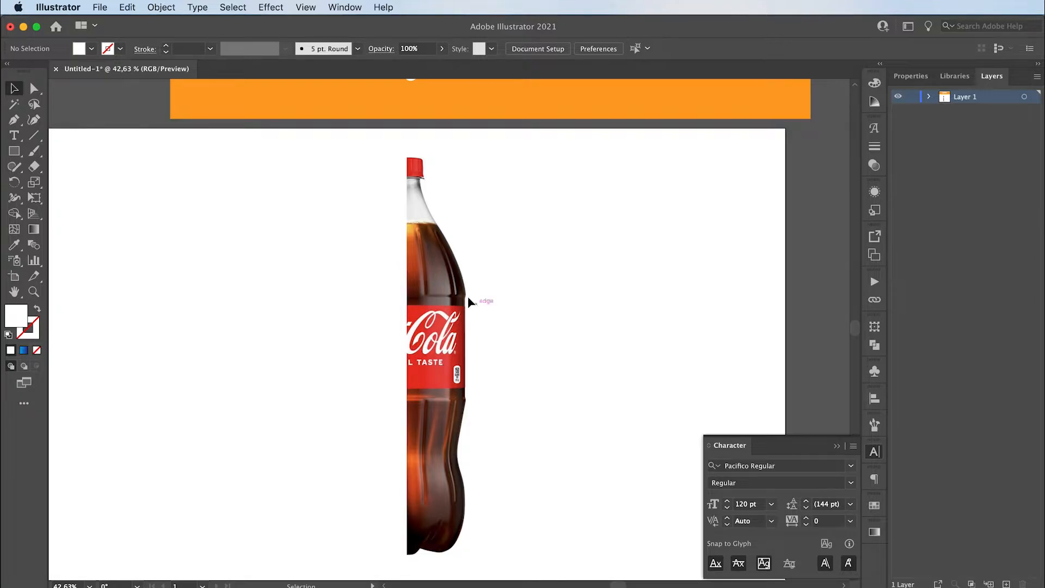
- Trace the visible right half of the bottle cap with the Pen tool as a closed shape with a rounded upper corner
{"action": "key", "text": "z"}
{"action": "left_click_drag", "start_coordinate": [412, 165], "coordinate": [597, 175]}
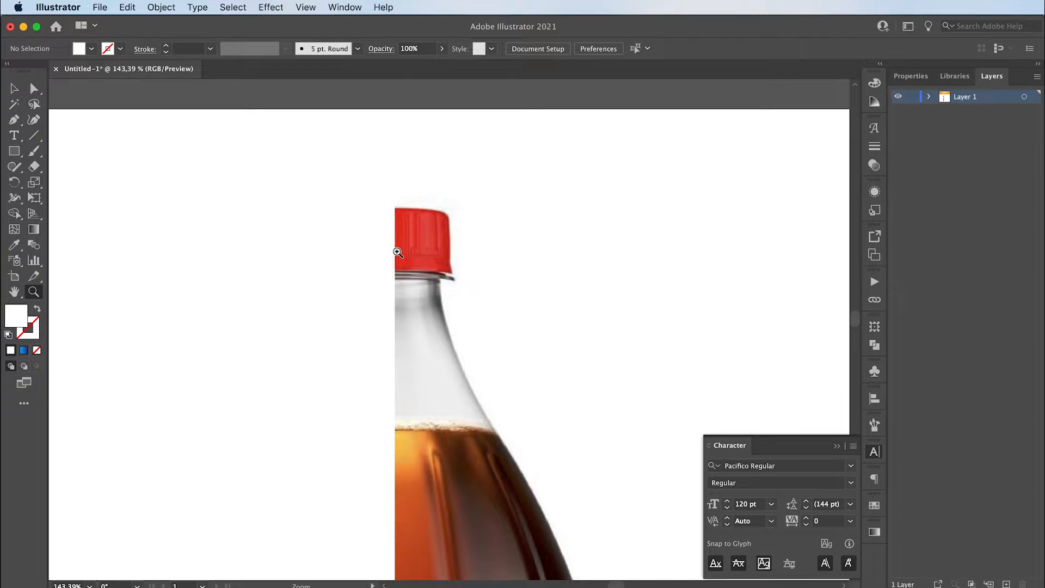
{"action": "key", "text": "p"}
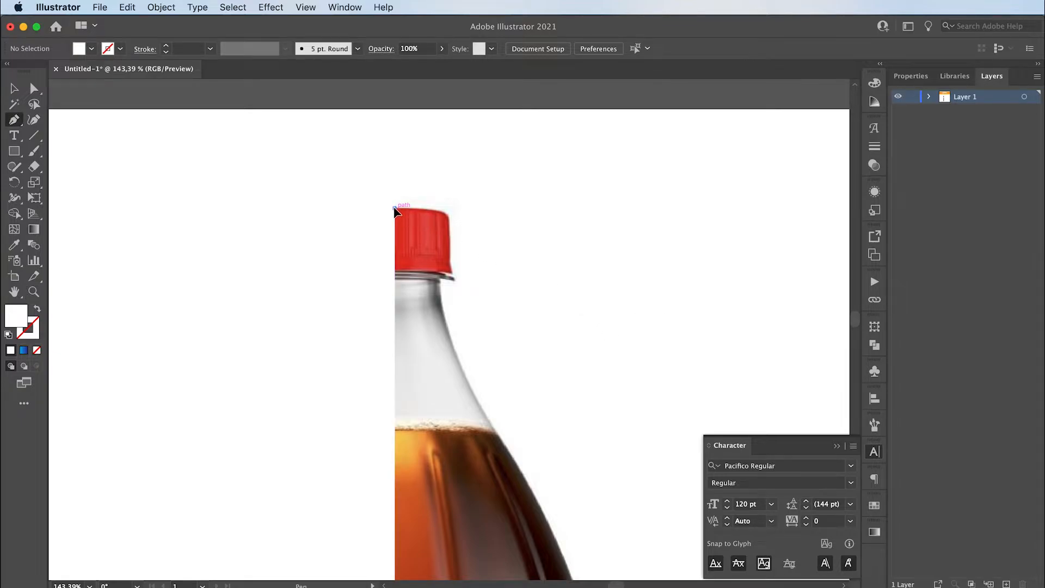
{"action": "left_click", "coordinate": [394, 208]}
{"action": "left_click_drag", "start_coordinate": [448, 215], "coordinate": [452, 226]}
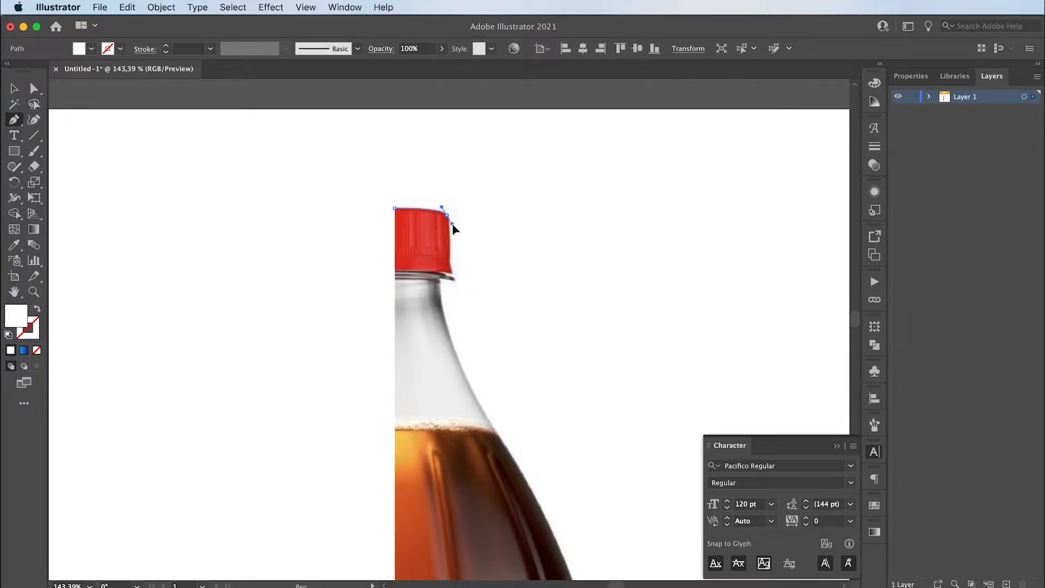
{"action": "left_click", "coordinate": [451, 273]}
{"action": "left_click_drag", "start_coordinate": [455, 278], "coordinate": [455, 279]}
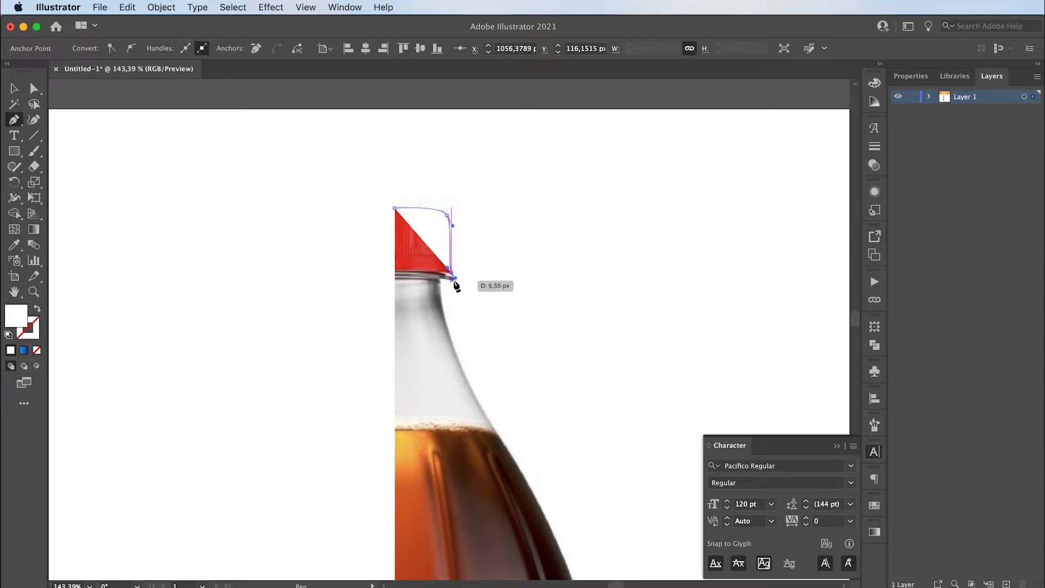
{"action": "left_click", "coordinate": [451, 272]}
{"action": "left_click", "coordinate": [394, 272]}
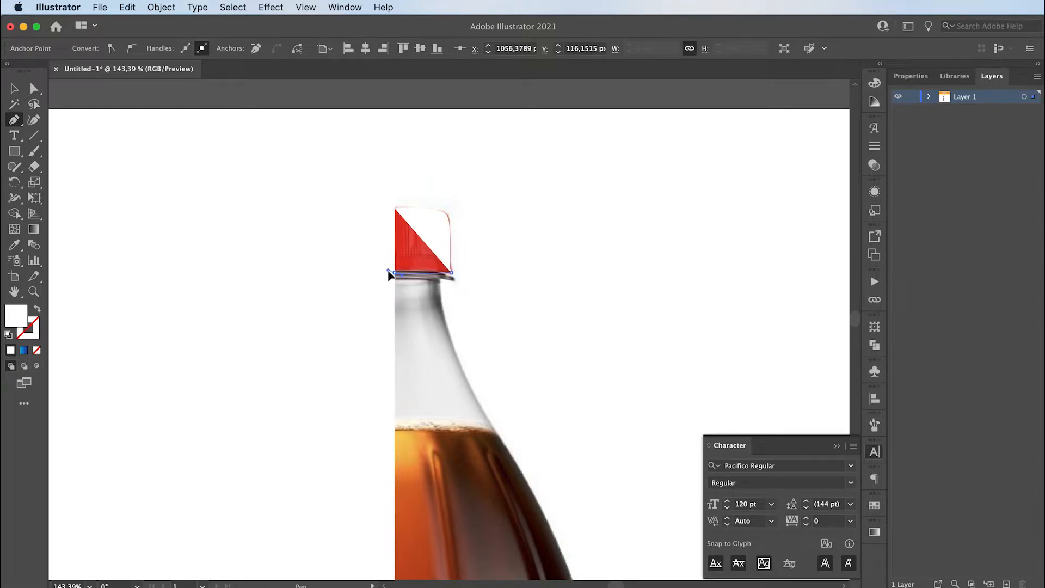
{"action": "left_click_drag", "start_coordinate": [376, 275], "coordinate": [377, 274]}
{"action": "left_click", "coordinate": [395, 272]}
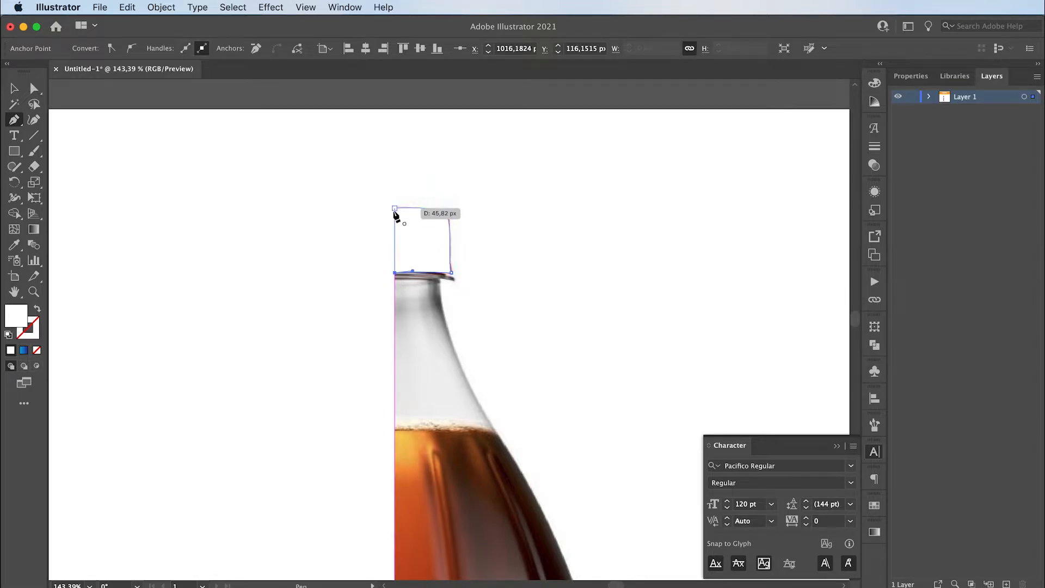
{"action": "left_click", "coordinate": [395, 209]}
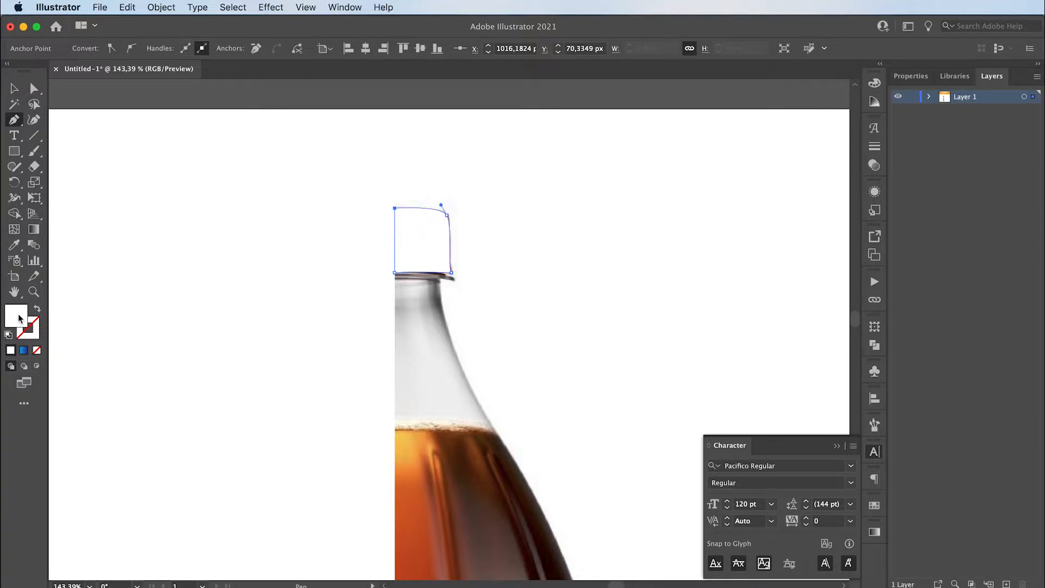
- Fill the traced half-cap shape with orange #ff8812
{"action": "double_click", "coordinate": [19, 318]}
{"action": "left_click_drag", "start_coordinate": [441, 442], "coordinate": [443, 477]}
{"action": "left_click", "coordinate": [412, 327]}
{"action": "left_click_drag", "start_coordinate": [413, 324], "coordinate": [417, 315]}
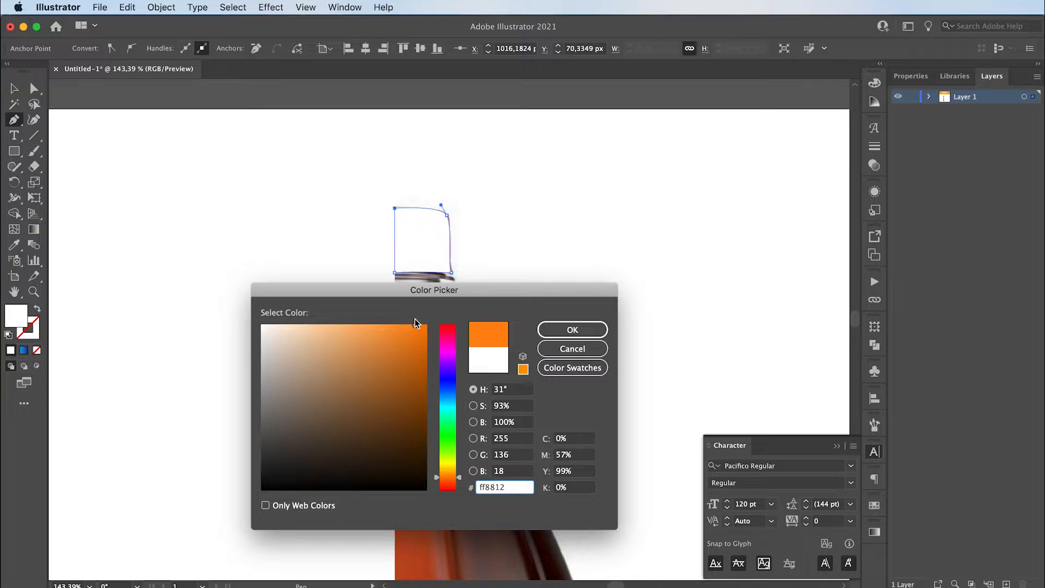
{"action": "key", "text": "Return"}
- Match the half-cap's fill to the orange label rectangle using the Eyedropper, and deselect the cap
{"action": "left_click_drag", "start_coordinate": [322, 203], "coordinate": [325, 391]}
{"action": "key", "text": "i"}
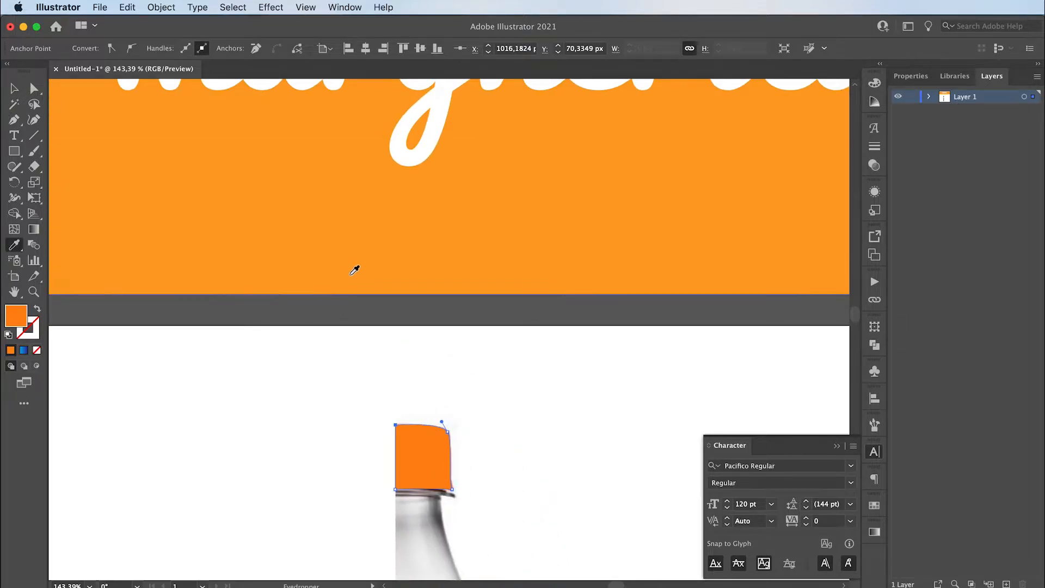
{"action": "left_click", "coordinate": [353, 269]}
{"action": "left_click_drag", "start_coordinate": [338, 437], "coordinate": [323, 225]}
{"action": "key", "text": "v"}
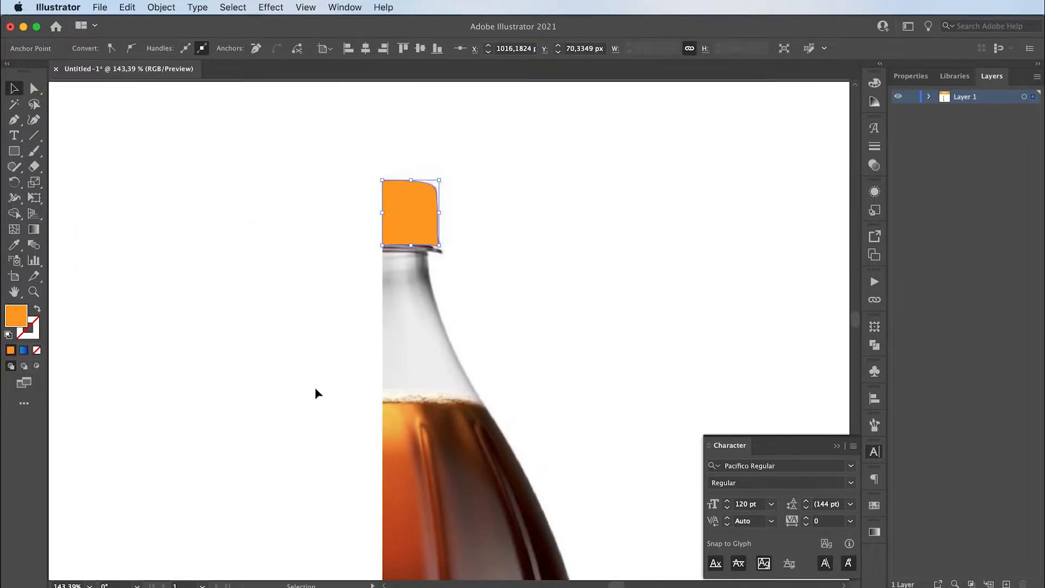
{"action": "left_click", "coordinate": [311, 400]}
- Trace the right half of the bottle neck with the Pen tool as a closed shape from the cap's base to the liquid line
{"action": "key", "text": "p"}
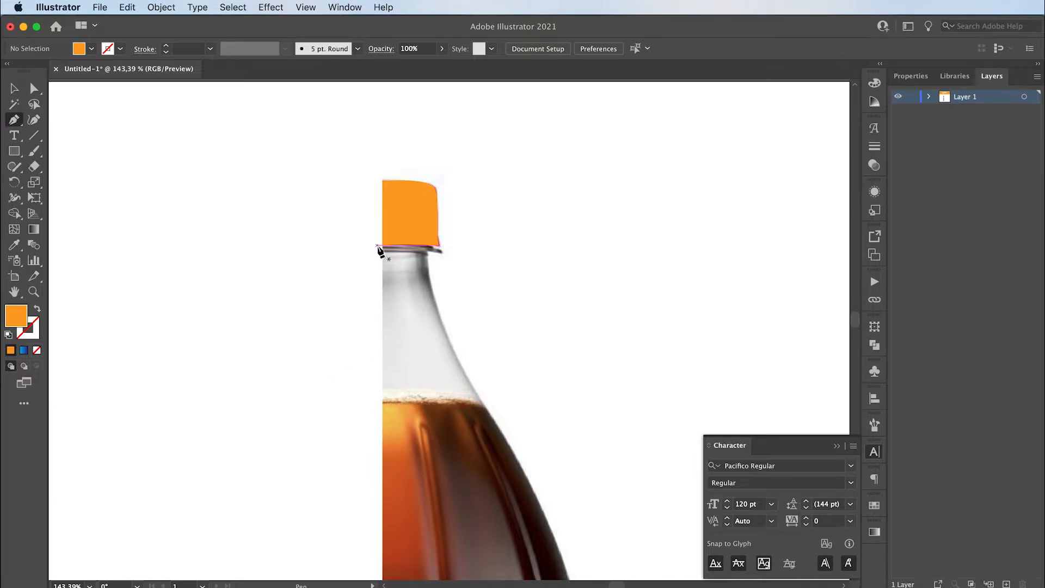
{"action": "left_click", "coordinate": [382, 246]}
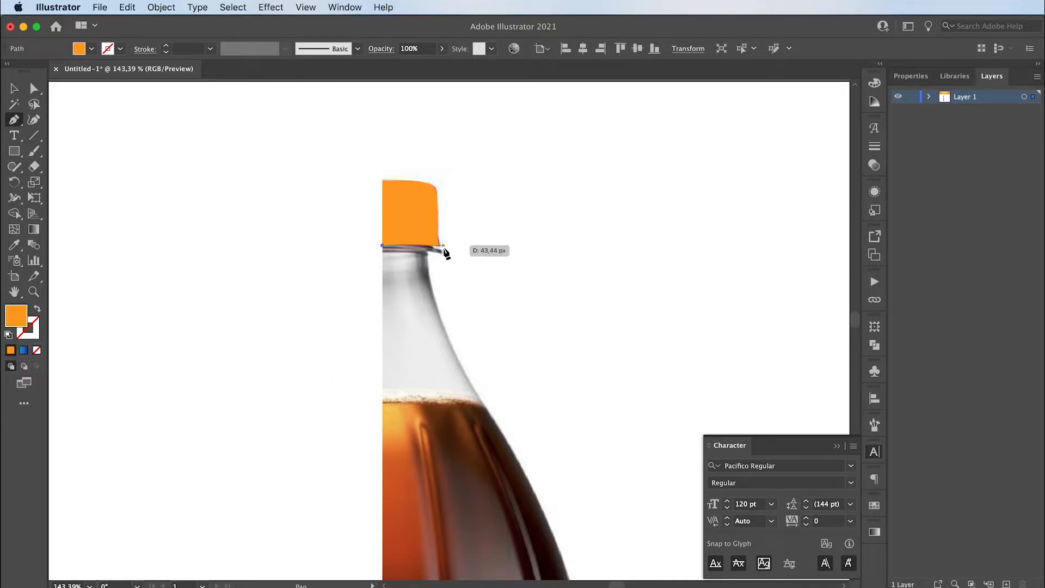
{"action": "left_click_drag", "start_coordinate": [444, 245], "coordinate": [461, 249]}
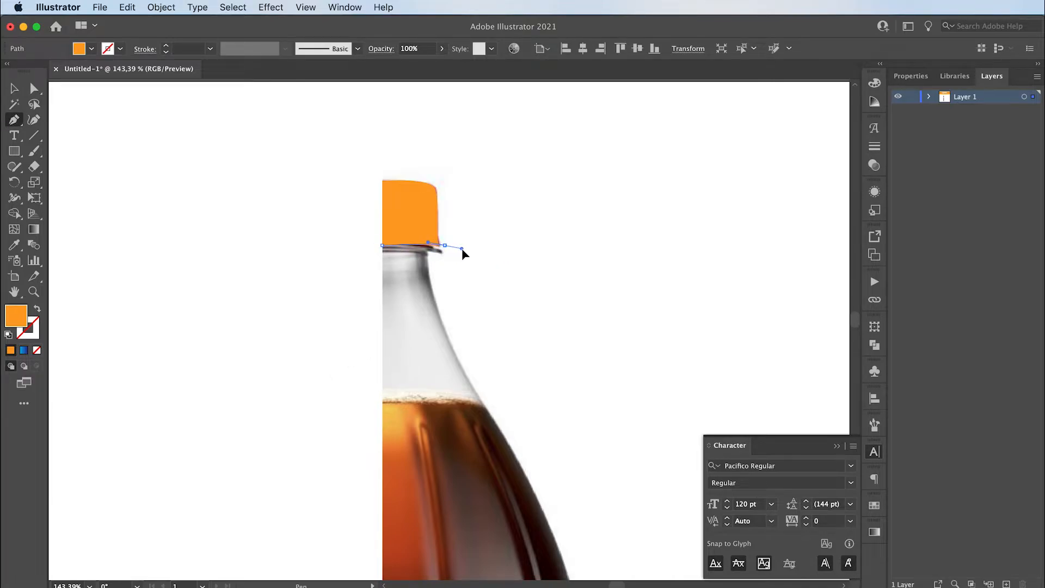
{"action": "left_click", "coordinate": [425, 248]}
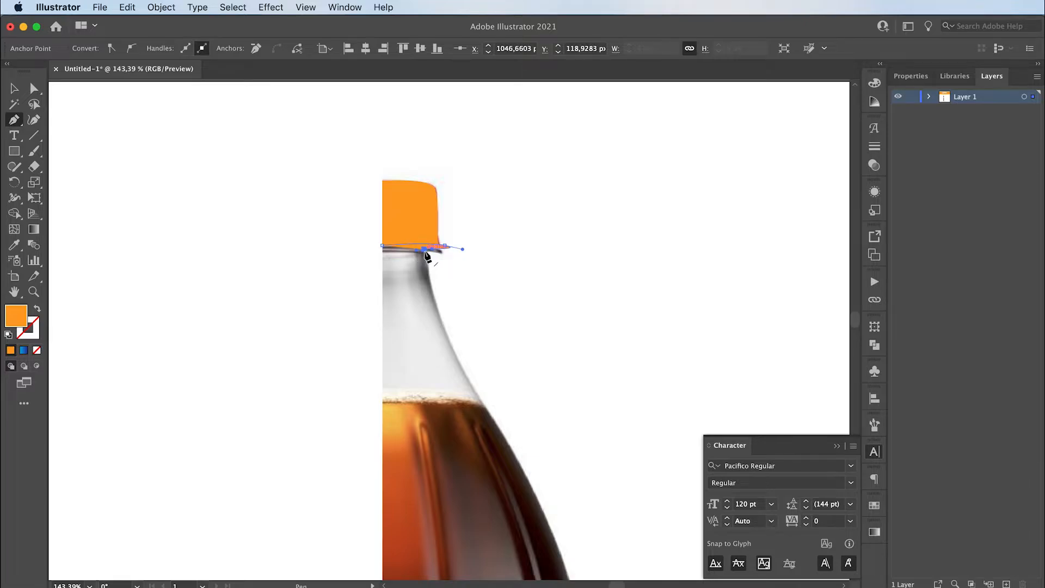
{"action": "left_click_drag", "start_coordinate": [458, 358], "coordinate": [474, 389]}
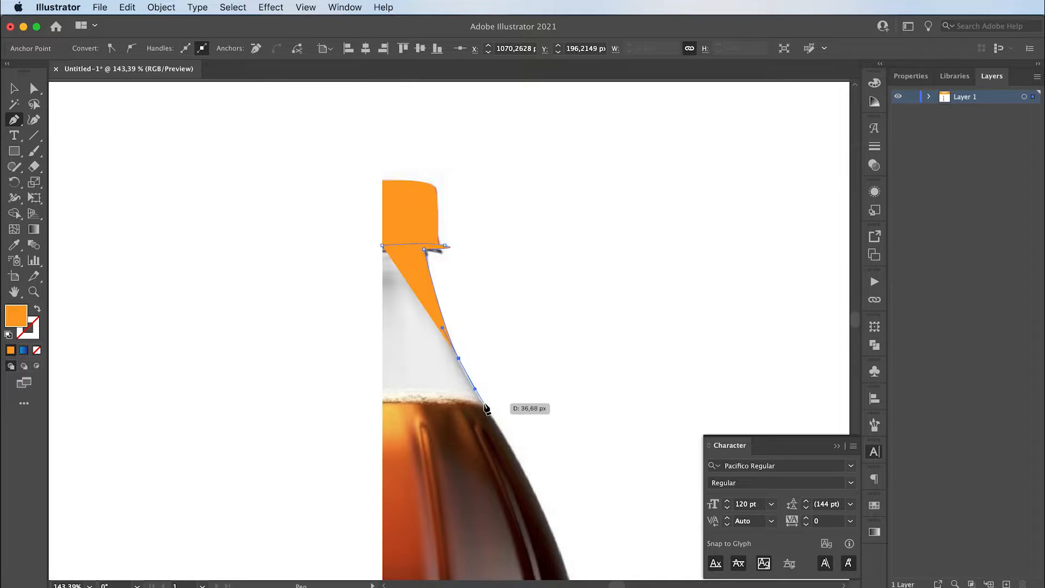
{"action": "left_click", "coordinate": [484, 405]}
{"action": "left_click_drag", "start_coordinate": [382, 403], "coordinate": [327, 407]}
{"action": "left_click", "coordinate": [383, 402]}
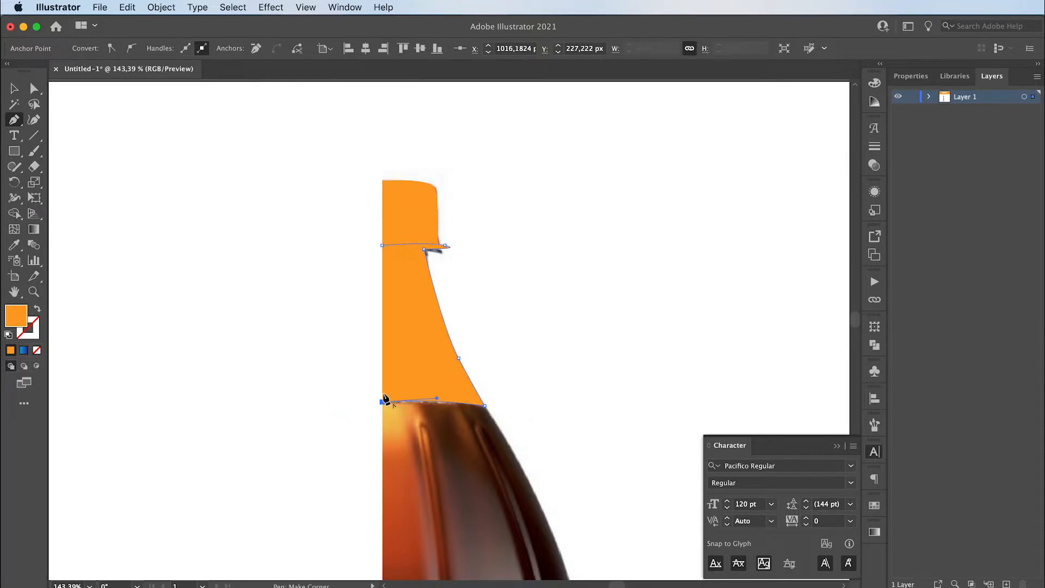
{"action": "left_click", "coordinate": [383, 245]}
- Fill the half-neck shape with the light grey sampled from the photo's glass using the Eyedropper, and deselect it
{"action": "left_click", "coordinate": [37, 309]}
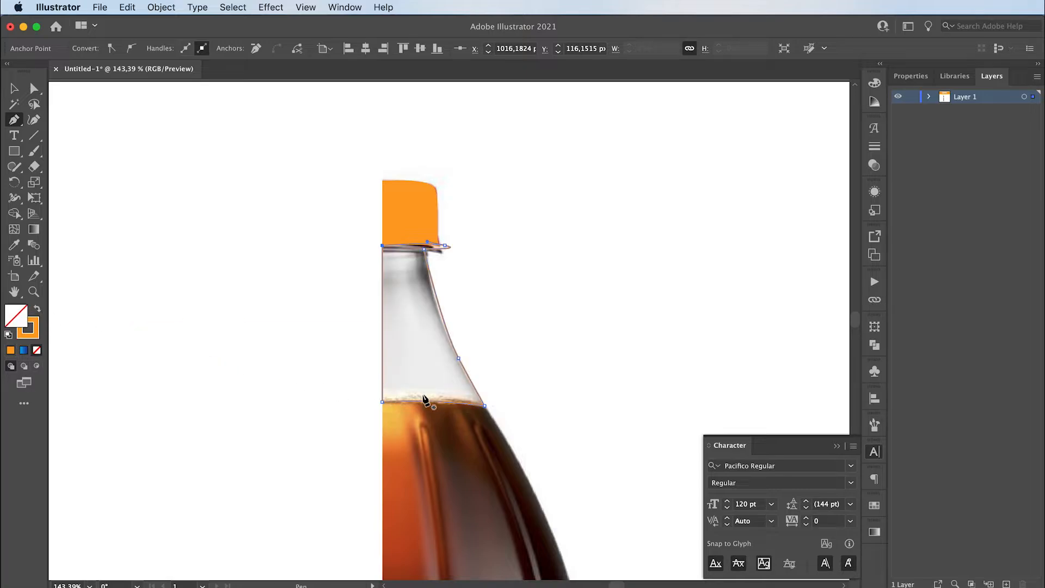
{"action": "key", "text": "i"}
{"action": "left_click", "coordinate": [417, 336]}
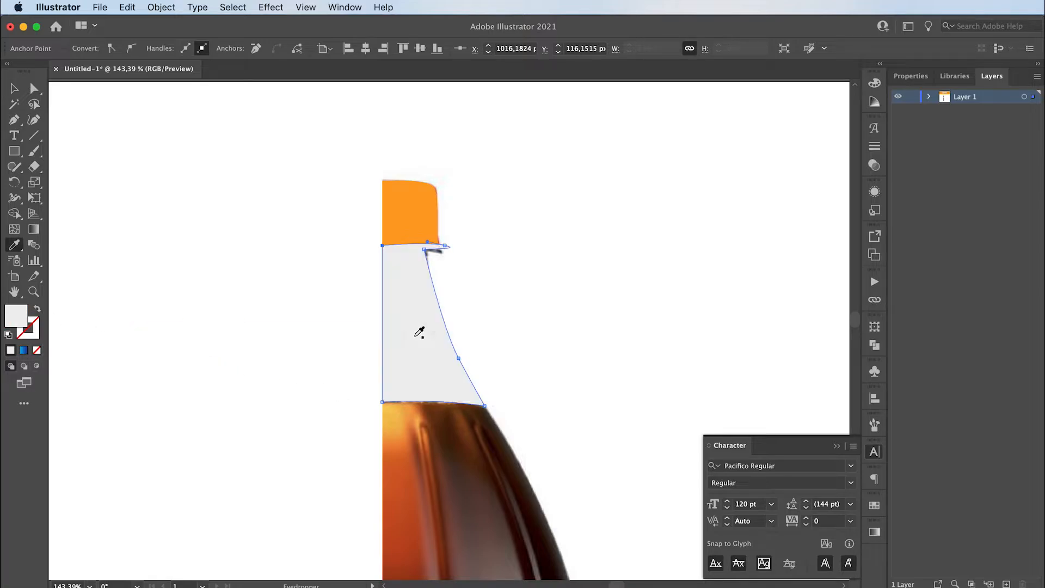
{"action": "key", "text": "v"}
{"action": "left_click", "coordinate": [374, 416]}
- Start a Pen path for the half body along the liquid line and down the curved shoulder to the notch above the label
{"action": "key", "text": "space"}
{"action": "left_click_drag", "start_coordinate": [435, 493], "coordinate": [373, 289]}
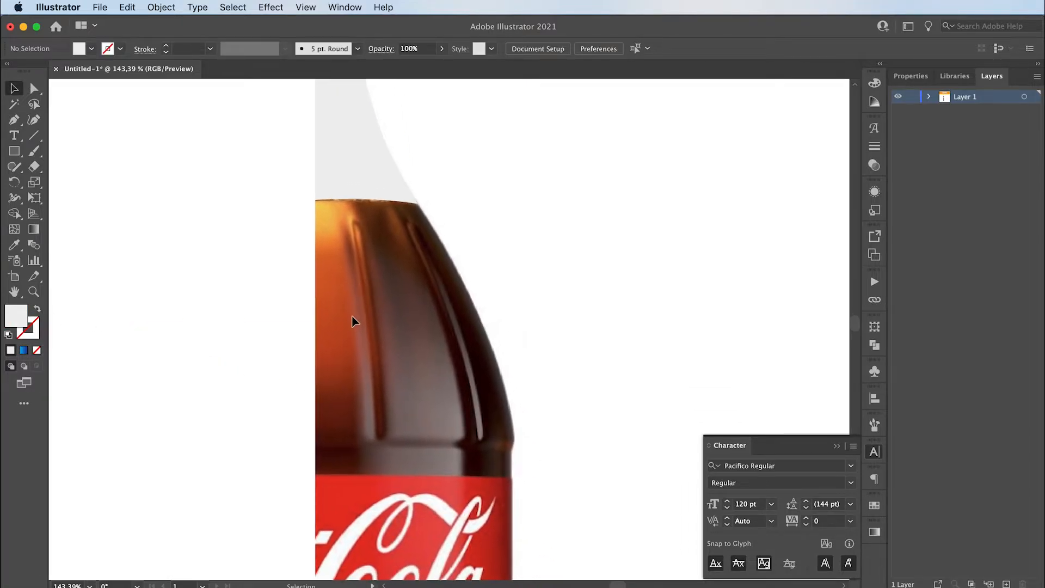
{"action": "key", "text": "p"}
{"action": "left_click", "coordinate": [315, 200]}
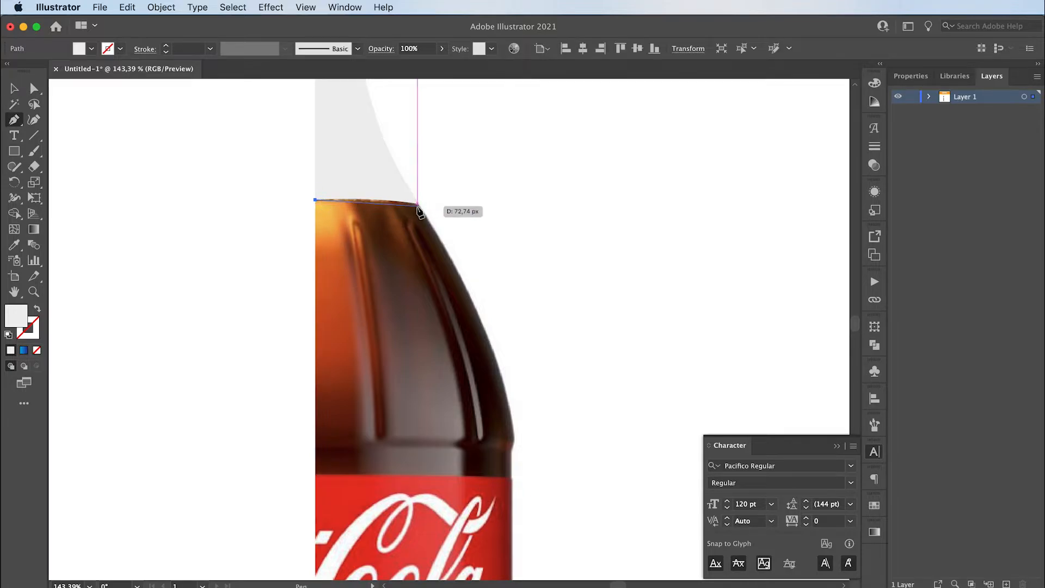
{"action": "left_click_drag", "start_coordinate": [418, 203], "coordinate": [436, 211]}
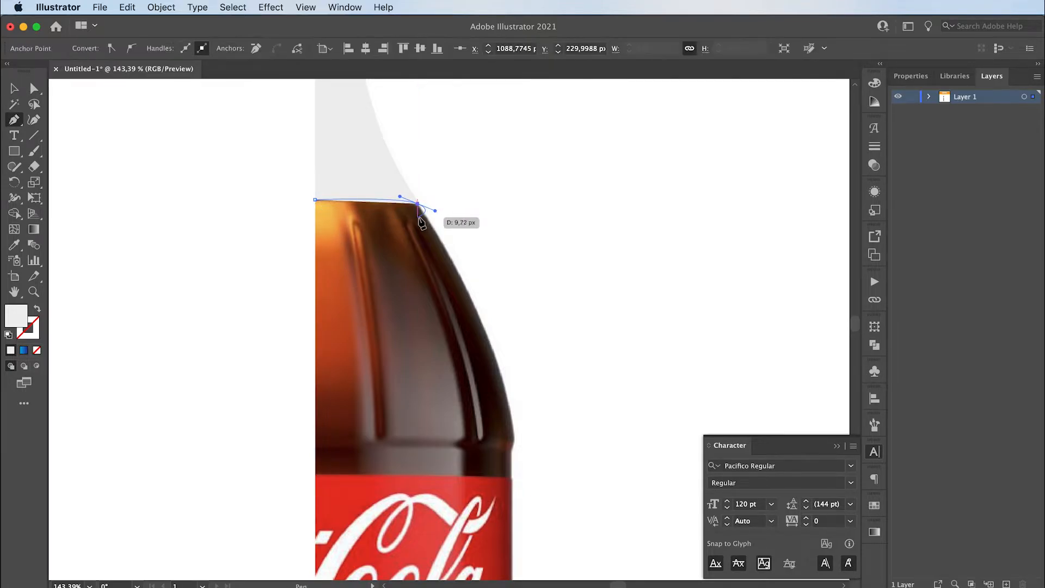
{"action": "left_click", "coordinate": [418, 204]}
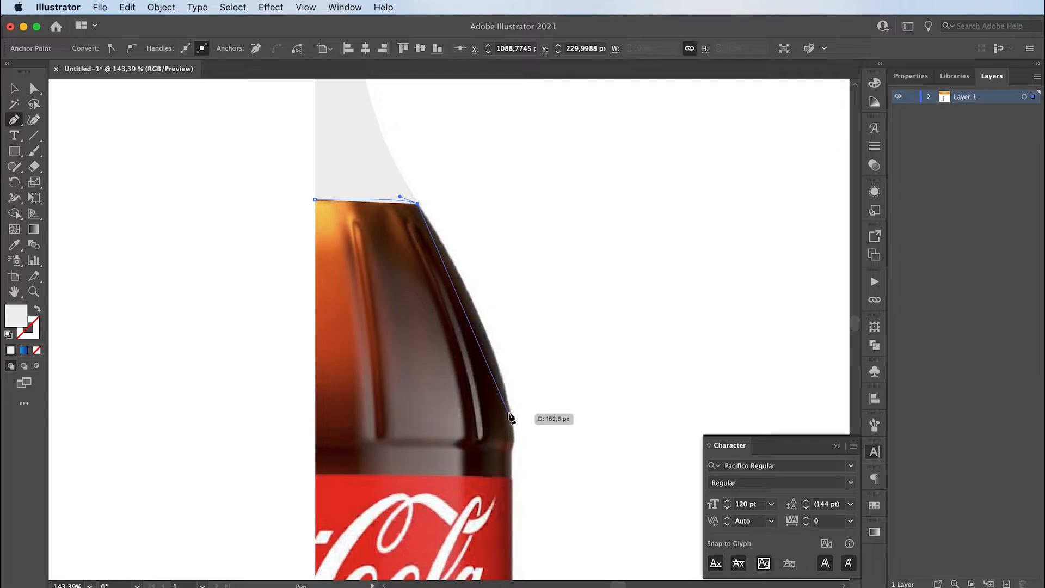
{"action": "left_click_drag", "start_coordinate": [509, 408], "coordinate": [522, 494]}
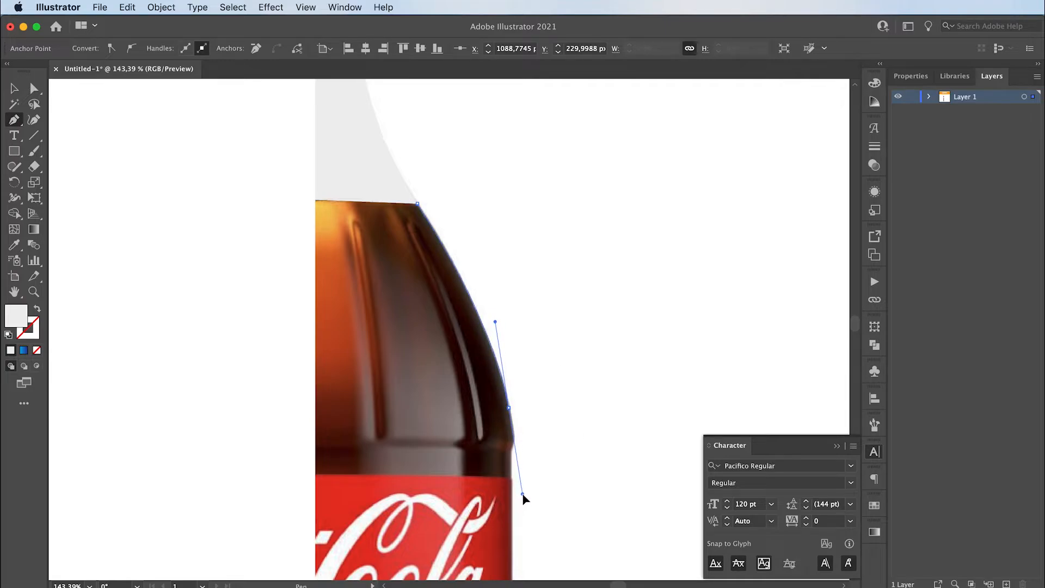
{"action": "left_click", "coordinate": [508, 407]}
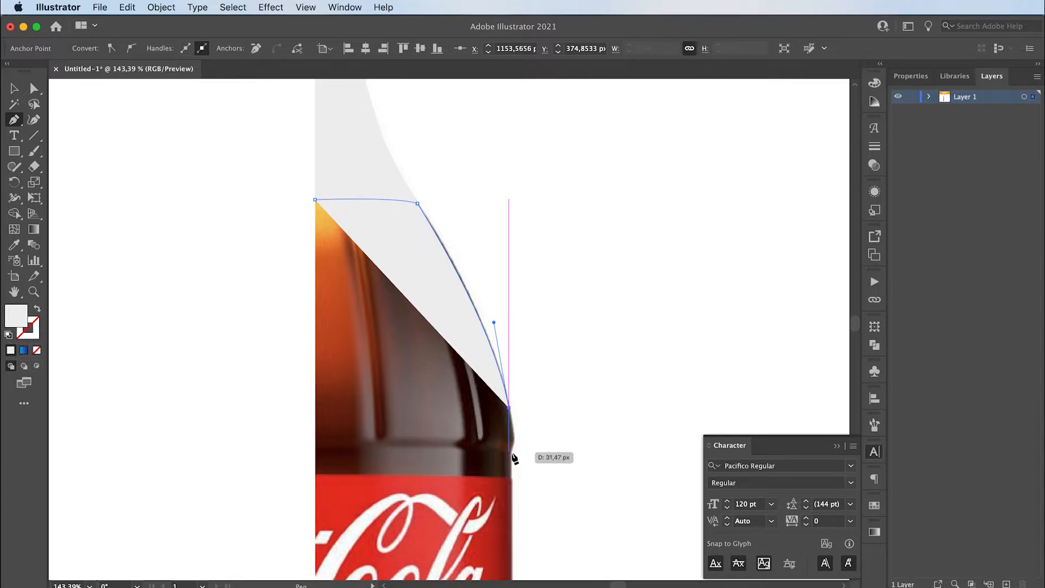
{"action": "left_click_drag", "start_coordinate": [508, 451], "coordinate": [500, 463]}
{"action": "left_click", "coordinate": [508, 451]}
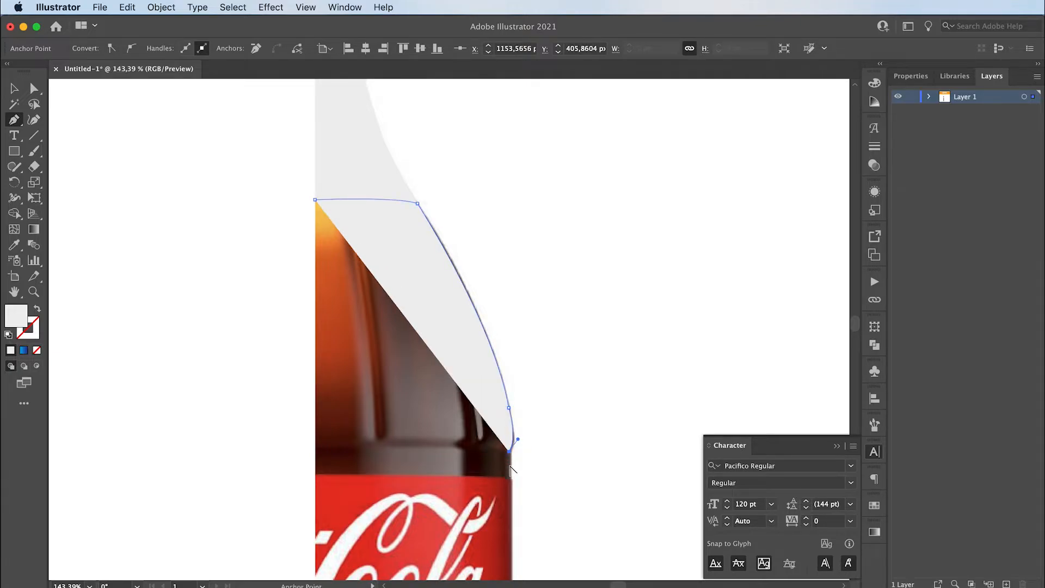
- Continue the body path straight down past the label, around the waist, and along the lower bulge to the bottle's base
{"action": "left_click_drag", "start_coordinate": [473, 523], "coordinate": [463, 273]}
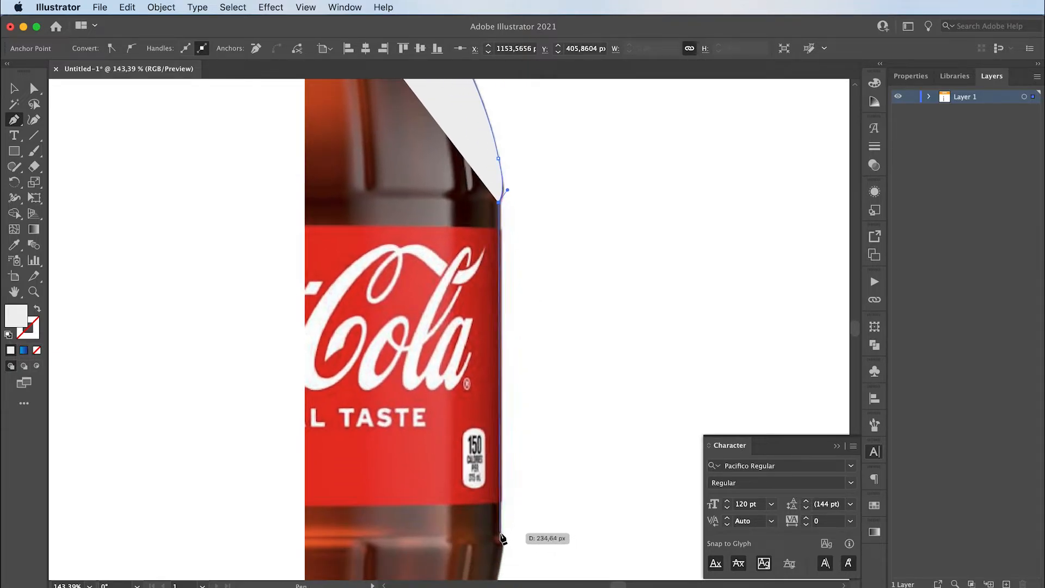
{"action": "left_click", "coordinate": [499, 532]}
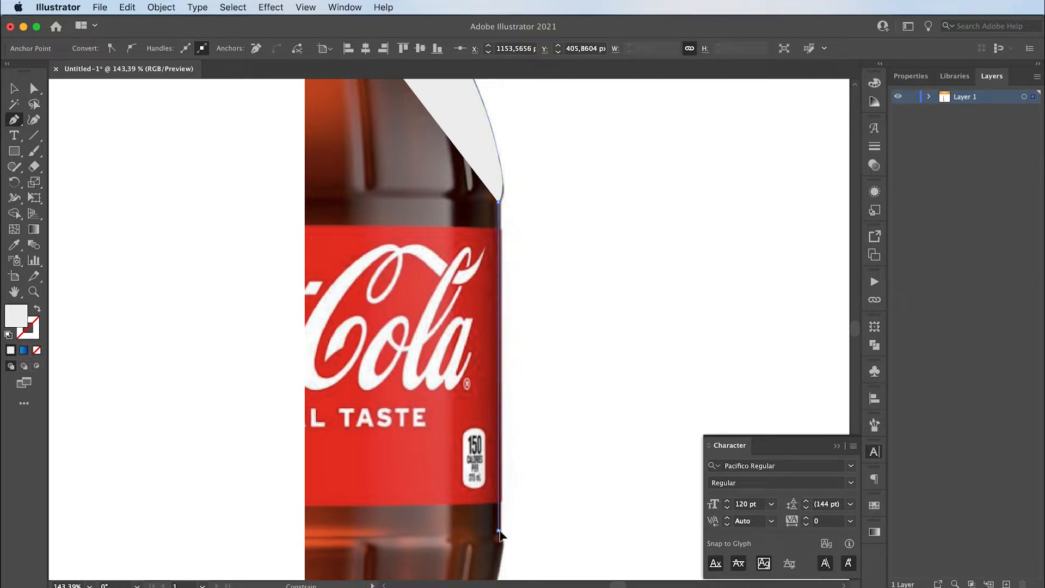
{"action": "left_click_drag", "start_coordinate": [442, 506], "coordinate": [371, 339]}
{"action": "left_click_drag", "start_coordinate": [430, 388], "coordinate": [428, 406]}
{"action": "left_click_drag", "start_coordinate": [385, 469], "coordinate": [372, 255]}
{"action": "left_click_drag", "start_coordinate": [392, 373], "coordinate": [294, 517]}
{"action": "scroll", "coordinate": [375, 463], "scroll_direction": "down", "scroll_amount": 8}
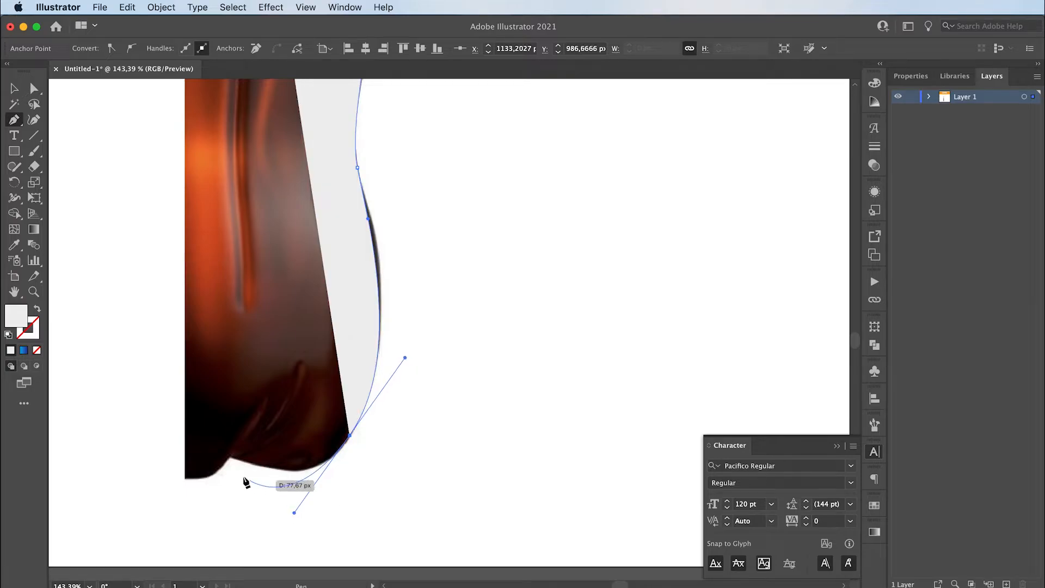
- Trace the scalloped base to the centre line and close the body path at its starting point on the liquid line
{"action": "left_click", "coordinate": [230, 455]}
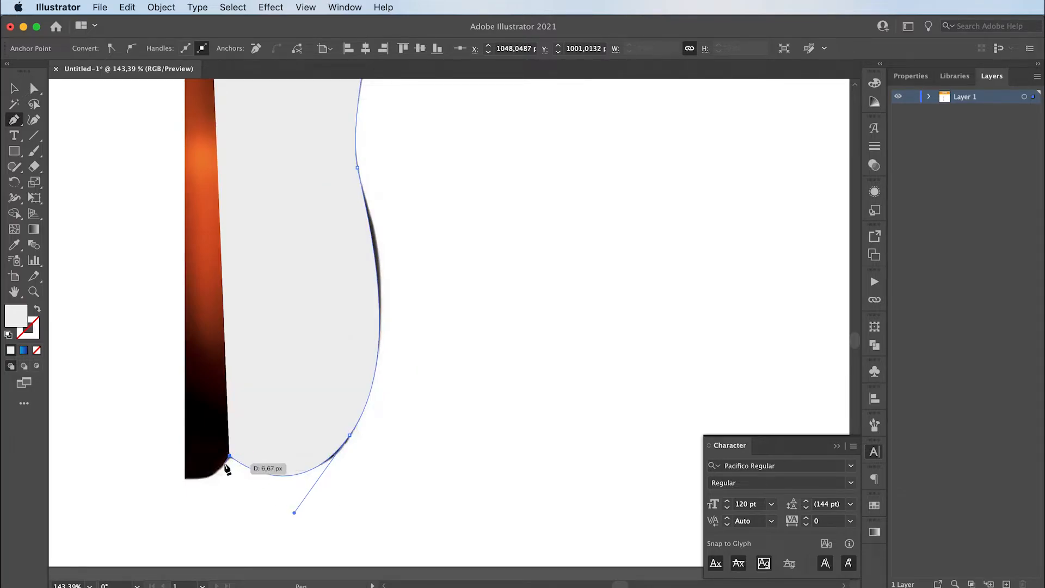
{"action": "left_click_drag", "start_coordinate": [186, 479], "coordinate": [142, 480]}
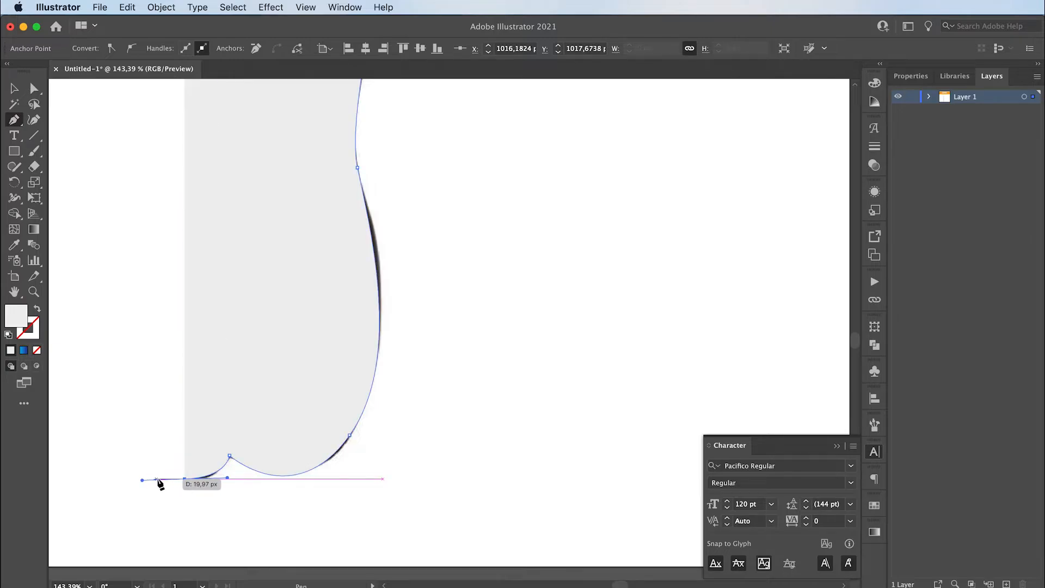
{"action": "left_click", "coordinate": [185, 479]}
{"action": "left_click_drag", "start_coordinate": [222, 238], "coordinate": [225, 250]}
{"action": "scroll", "coordinate": [225, 250], "scroll_direction": "up", "scroll_amount": 15}
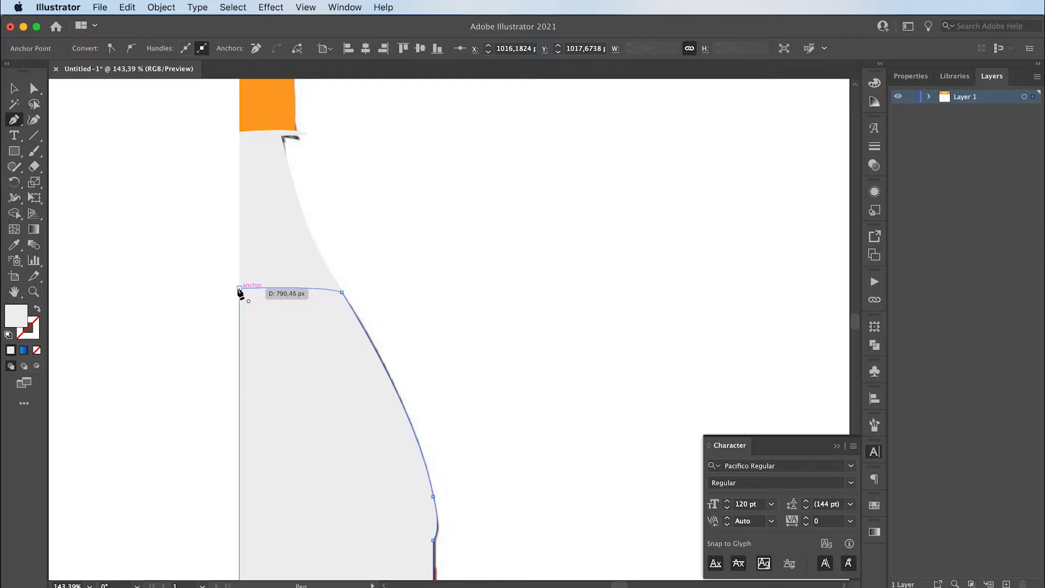
{"action": "left_click", "coordinate": [240, 289]}
- Fill the half-body shape with blue #2e9cff and deselect it
{"action": "key", "text": "v"}
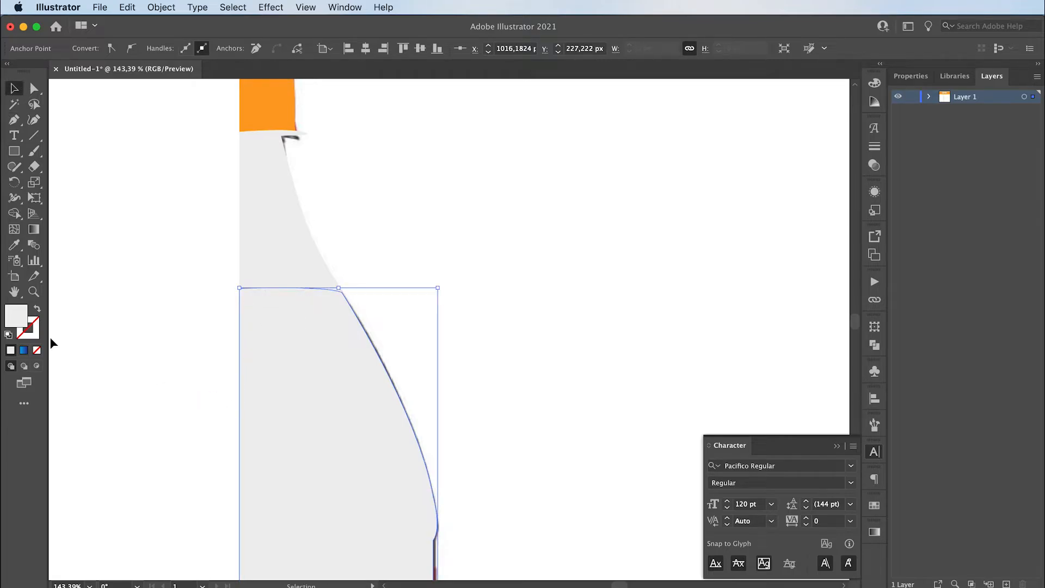
{"action": "double_click", "coordinate": [16, 320]}
{"action": "type", "text": "2e9cff"}
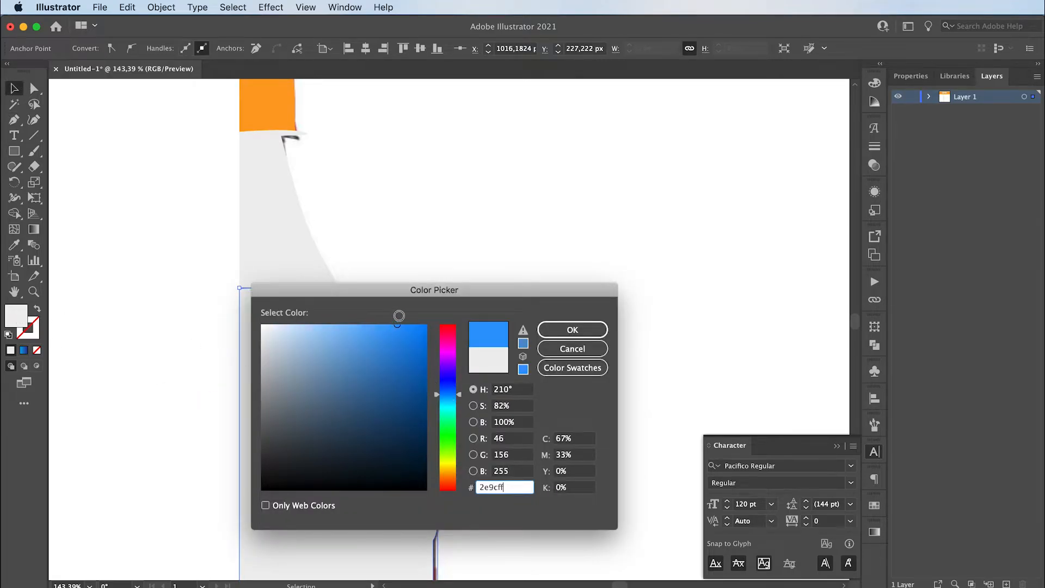
{"action": "key", "text": "Return"}
{"action": "left_click", "coordinate": [143, 390]}
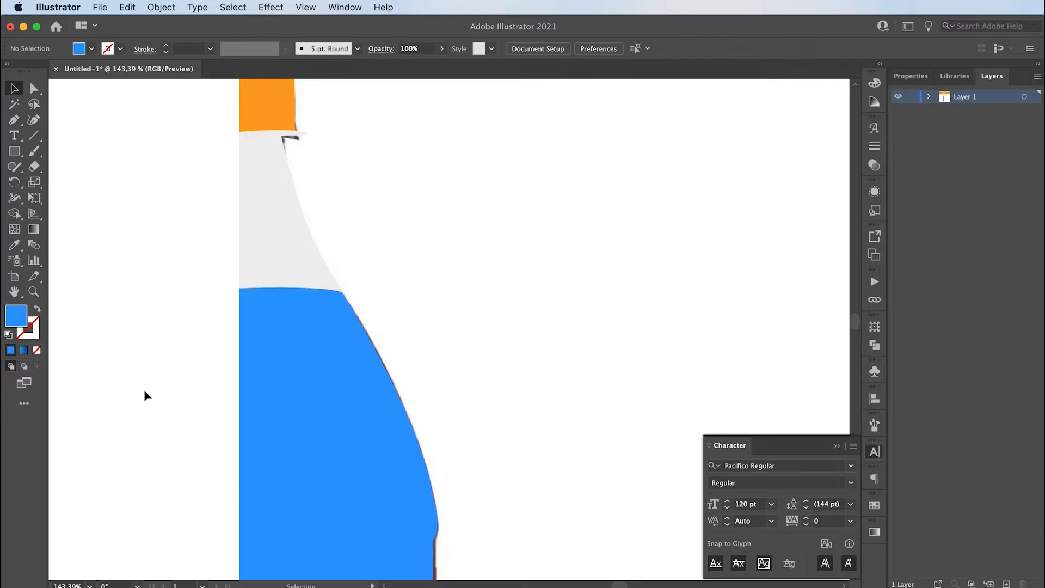
- Unlock all objects and remove the bottle photo and the white cover rectangle, keeping the traced shapes
{"action": "scroll", "coordinate": [155, 387], "scroll_direction": "down", "scroll_amount": 4}
{"action": "left_click_drag", "start_coordinate": [161, 423], "coordinate": [233, 275]}
{"action": "key", "text": "z"}
{"action": "mouse_move", "coordinate": [265, 369]}
{"action": "left_mouse_down"}
{"action": "mouse_move", "coordinate": [249, 385]}
{"action": "mouse_move", "coordinate": [223, 381]}
{"action": "mouse_move", "coordinate": [250, 390]}
{"action": "mouse_move", "coordinate": [305, 367]}
{"action": "mouse_move", "coordinate": [347, 393]}
{"action": "mouse_move", "coordinate": [238, 385]}
{"action": "mouse_move", "coordinate": [262, 387]}
{"action": "left_mouse_up"}
{"action": "key", "text": "v"}
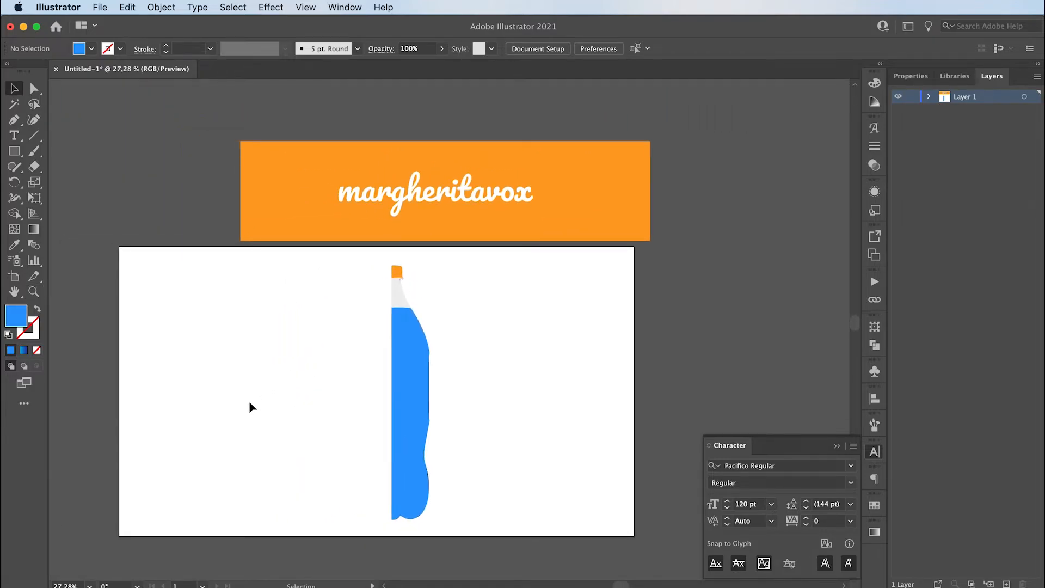
{"action": "left_click", "coordinate": [158, 6]}
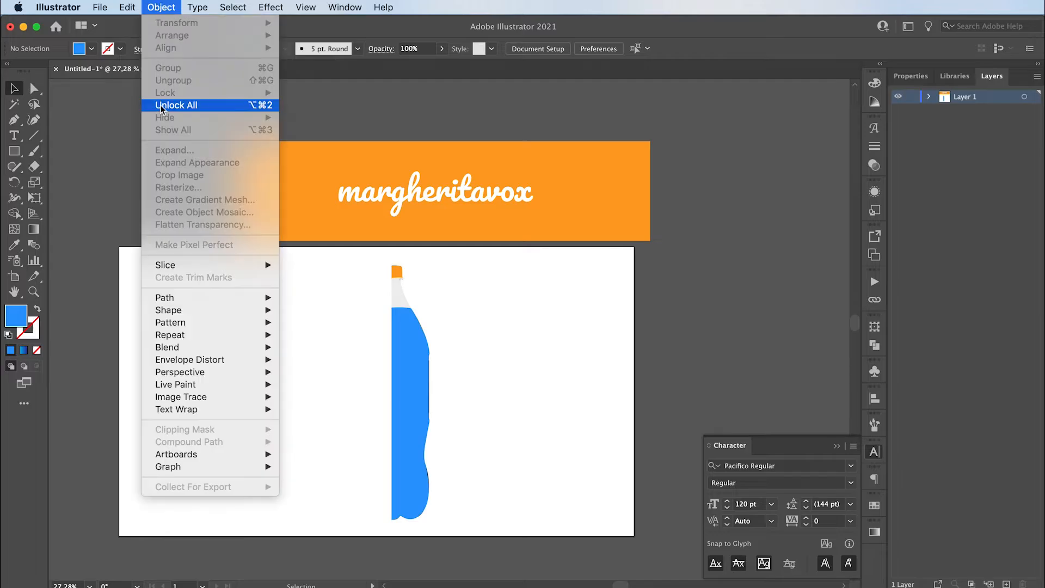
{"action": "left_click", "coordinate": [163, 102]}
{"action": "left_click", "coordinate": [174, 334]}
{"action": "left_click_drag", "start_coordinate": [257, 321], "coordinate": [369, 419]}
{"action": "left_click", "coordinate": [304, 382]}
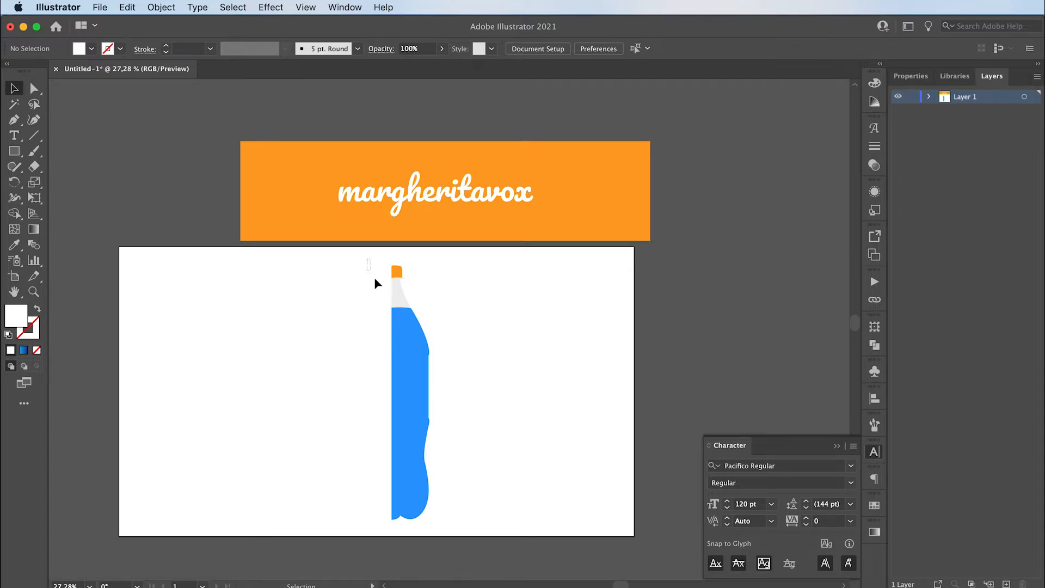
- Group the traced cap, neck and body shapes of the half bottle, and deselect the group
{"action": "left_click_drag", "start_coordinate": [375, 278], "coordinate": [444, 524]}
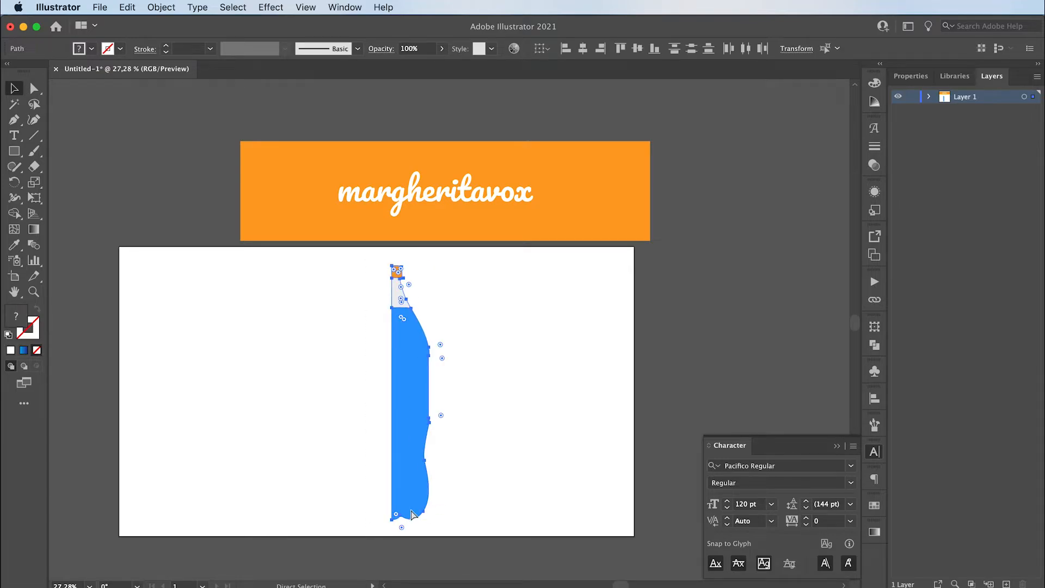
{"action": "key", "text": "super+g"}
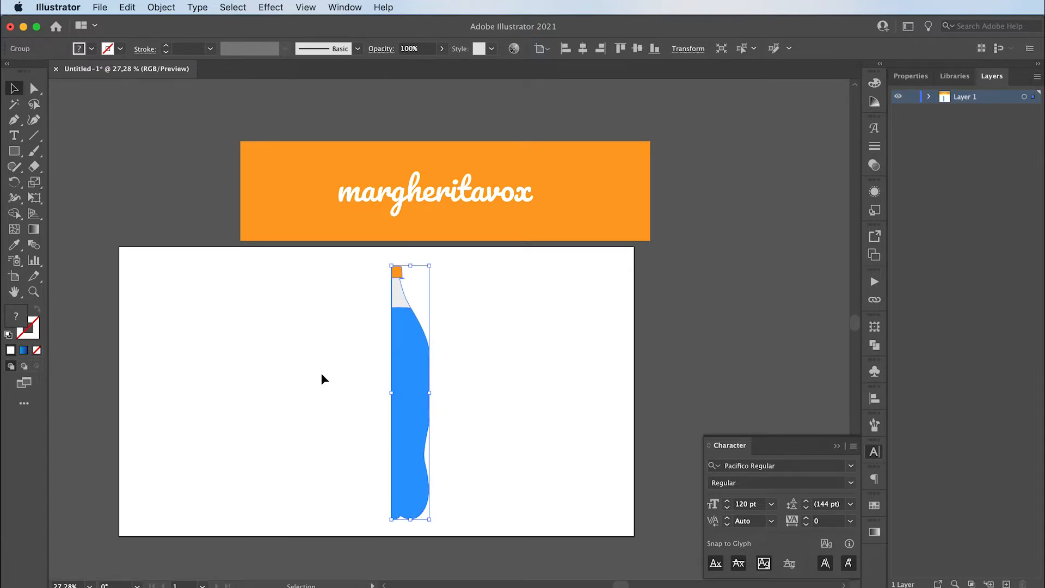
{"action": "left_click", "coordinate": [321, 377]}
- Save the orange rectangle with its "margheritavox" text as a dynamic Movie Clip symbol, and delete the label from the canvas
{"action": "left_click_drag", "start_coordinate": [310, 109], "coordinate": [338, 129]}
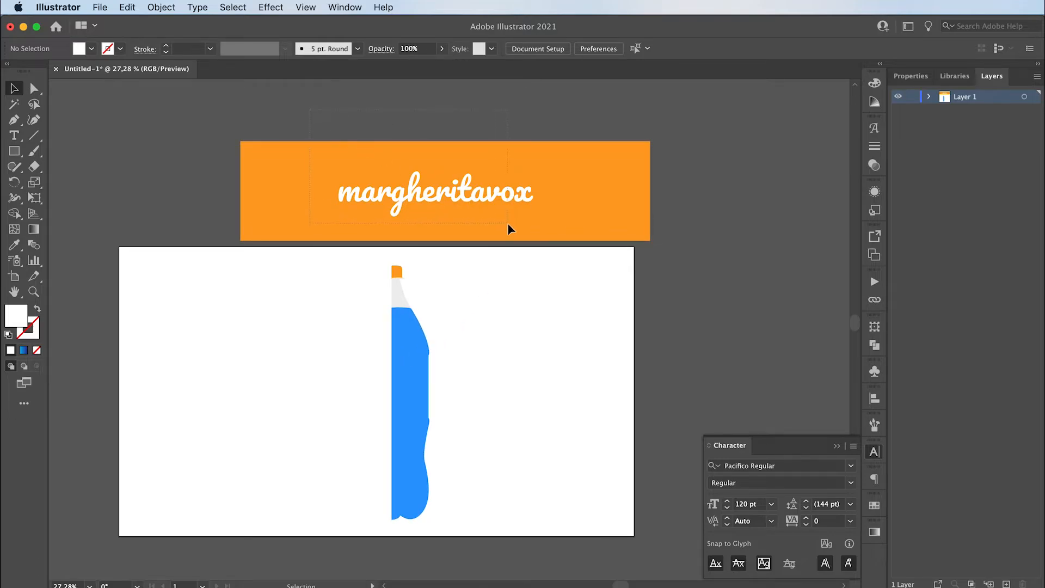
{"action": "left_click_drag", "start_coordinate": [507, 224], "coordinate": [507, 223]}
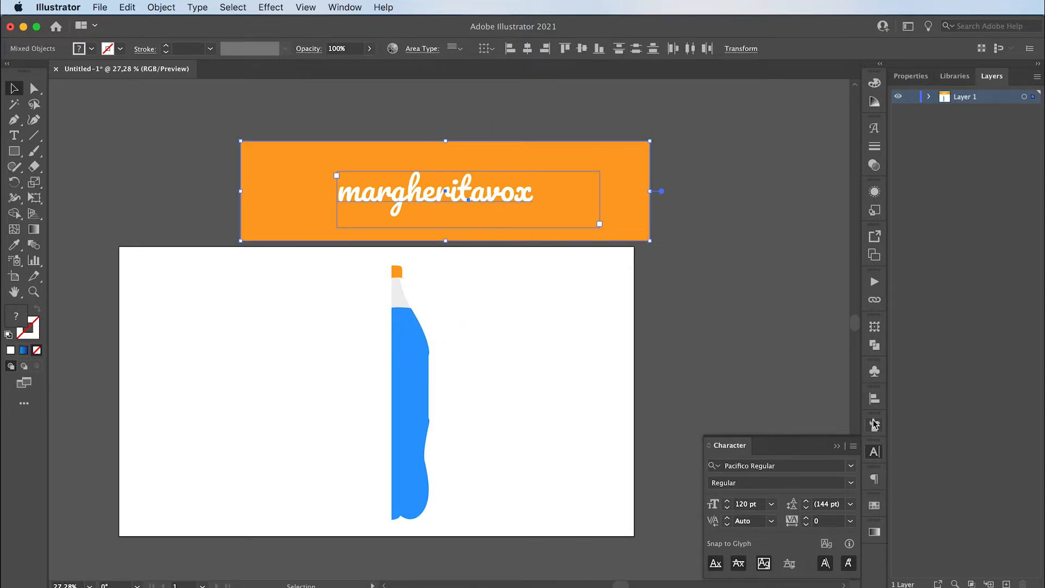
{"action": "left_click", "coordinate": [874, 373]}
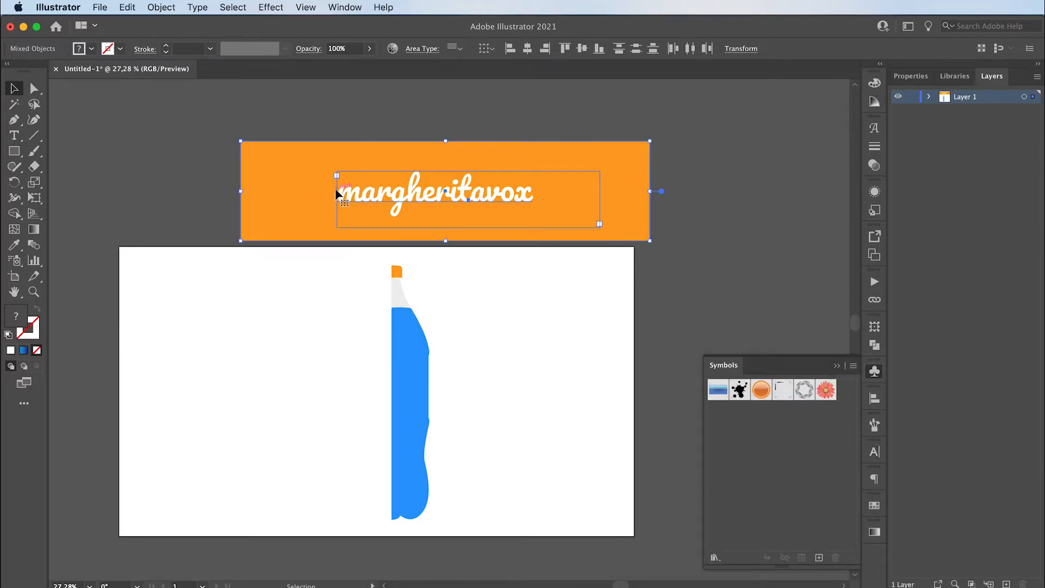
{"action": "left_click_drag", "start_coordinate": [329, 189], "coordinate": [746, 451]}
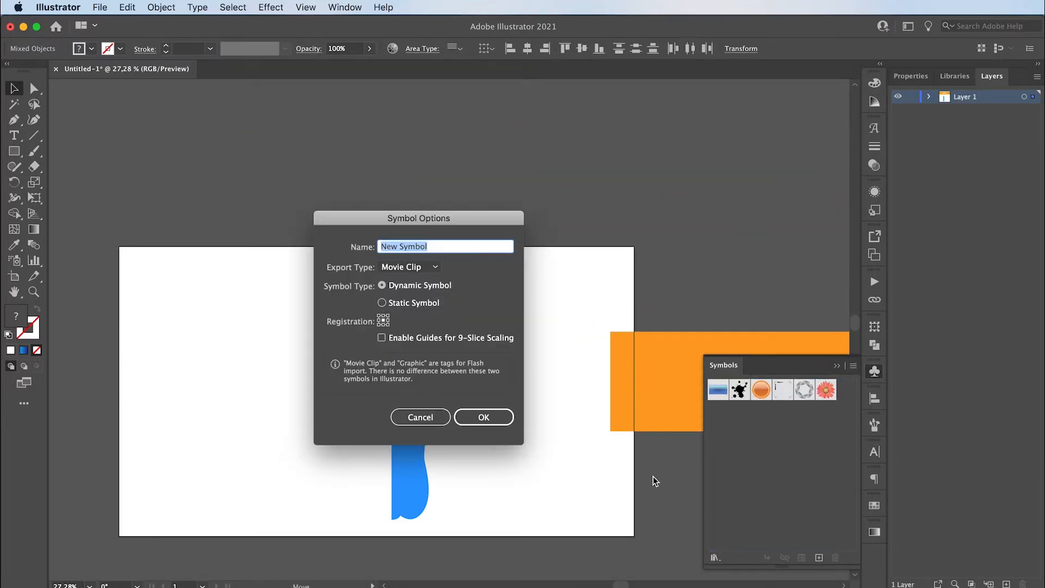
{"action": "left_click", "coordinate": [479, 417]}
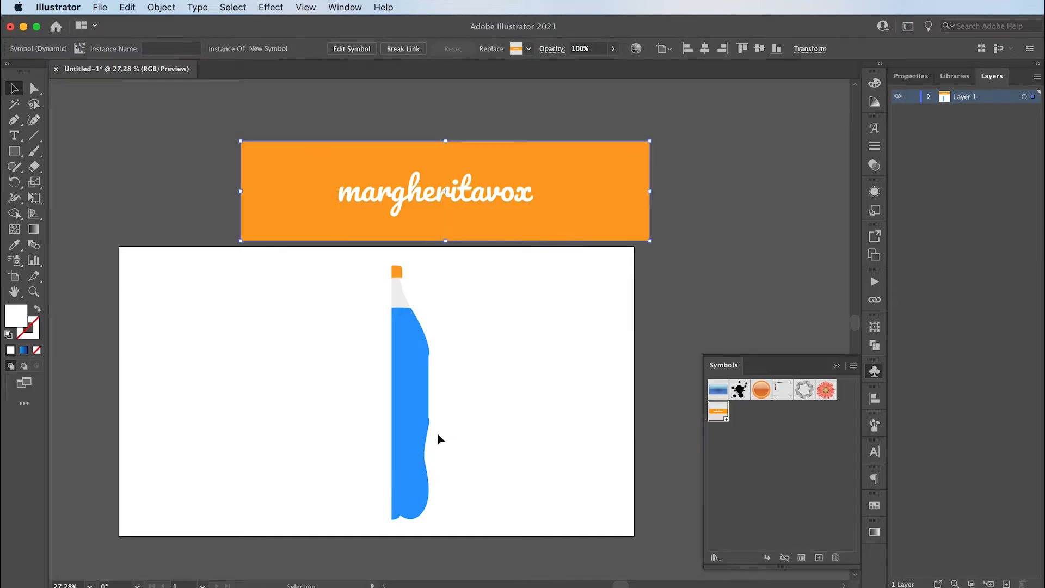
{"action": "key", "text": "Delete"}
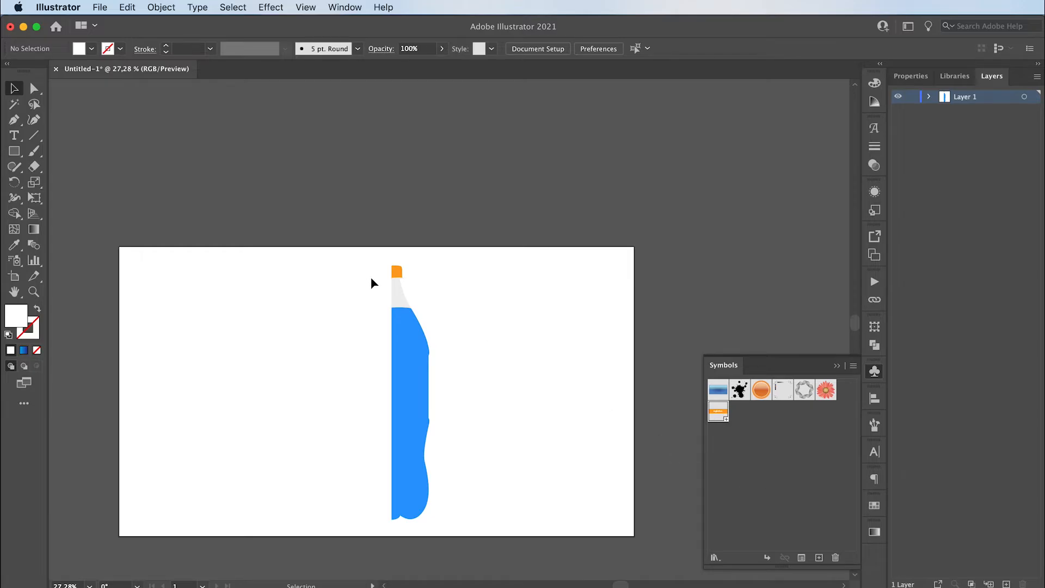
- Start a 3D Revolve effect on the grouped half bottle, turning it 360° around its left edge
{"action": "left_click_drag", "start_coordinate": [359, 257], "coordinate": [469, 553]}
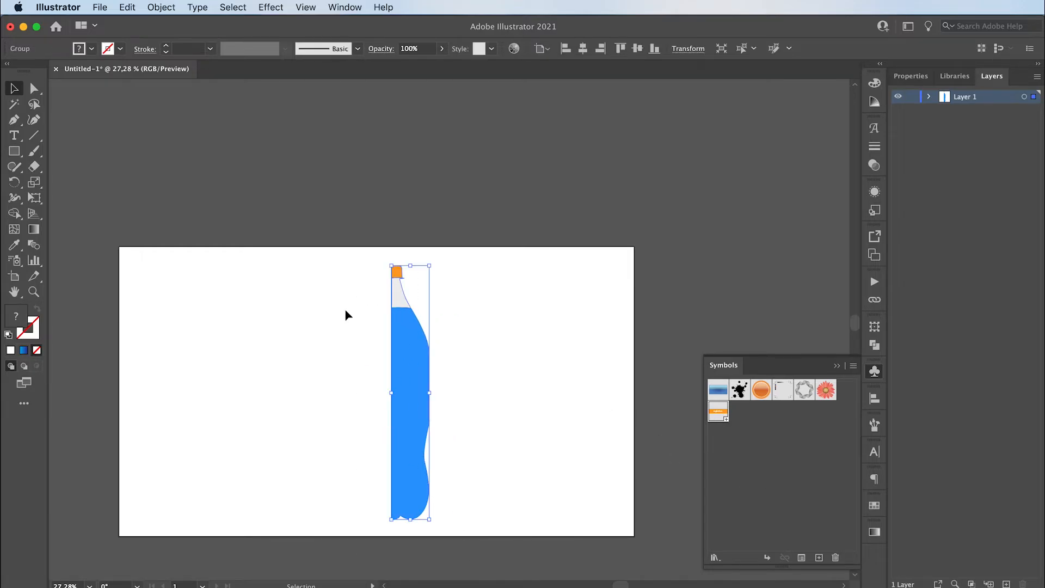
{"action": "left_click", "coordinate": [266, 8]}
{"action": "mouse_move", "coordinate": [279, 88]}
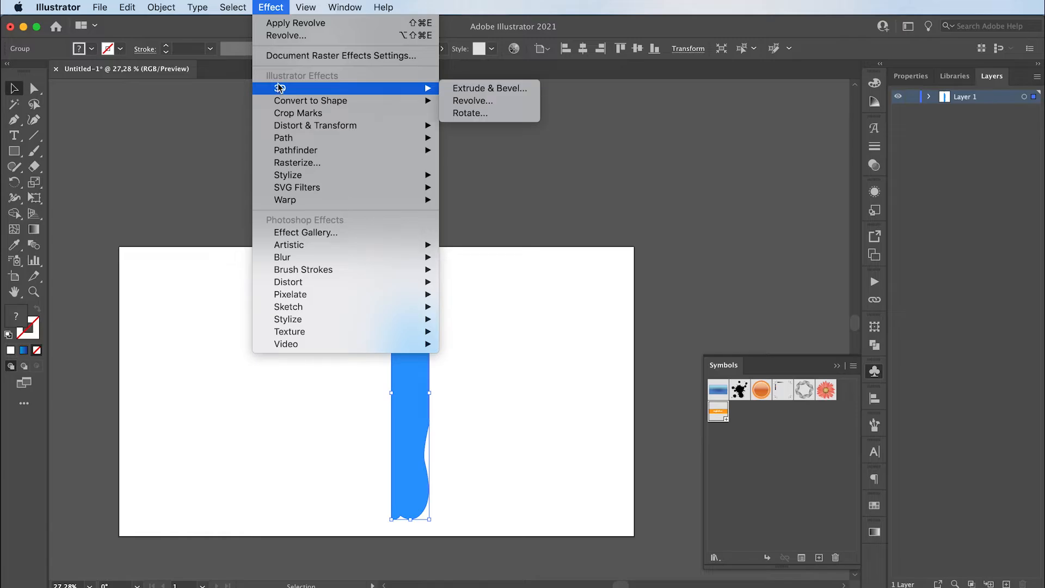
{"action": "left_click", "coordinate": [467, 101]}
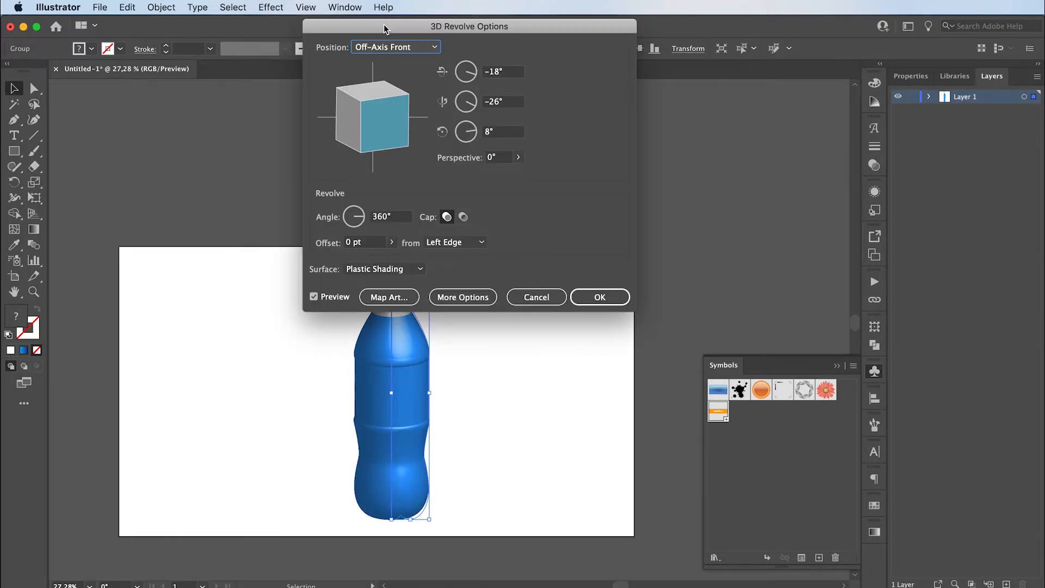
- Tilt the revolved bottle to a custom rotation of about 9°, -13° and 23° around its three axes
{"action": "left_click_drag", "start_coordinate": [384, 23], "coordinate": [649, 131]}
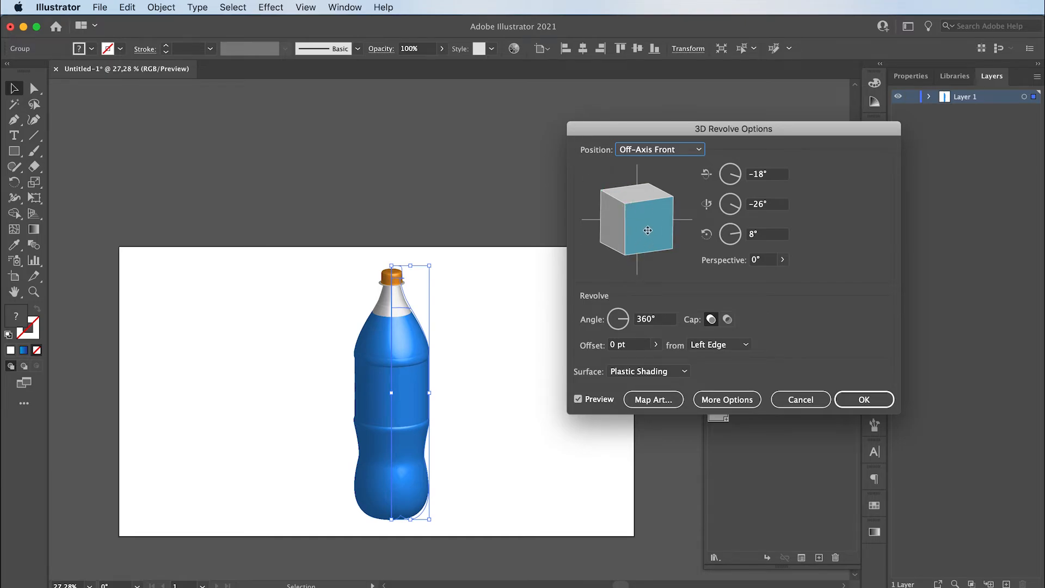
{"action": "mouse_move", "coordinate": [649, 236]}
{"action": "left_mouse_down"}
{"action": "mouse_move", "coordinate": [643, 211]}
{"action": "mouse_move", "coordinate": [626, 212]}
{"action": "mouse_move", "coordinate": [641, 202]}
{"action": "left_mouse_up"}
{"action": "mouse_move", "coordinate": [613, 243]}
{"action": "left_mouse_down"}
{"action": "mouse_move", "coordinate": [651, 257]}
{"action": "mouse_move", "coordinate": [621, 252]}
{"action": "mouse_move", "coordinate": [634, 234]}
{"action": "mouse_move", "coordinate": [604, 242]}
{"action": "mouse_move", "coordinate": [607, 224]}
{"action": "mouse_move", "coordinate": [706, 190]}
{"action": "mouse_move", "coordinate": [609, 240]}
{"action": "mouse_move", "coordinate": [618, 216]}
{"action": "left_mouse_up"}
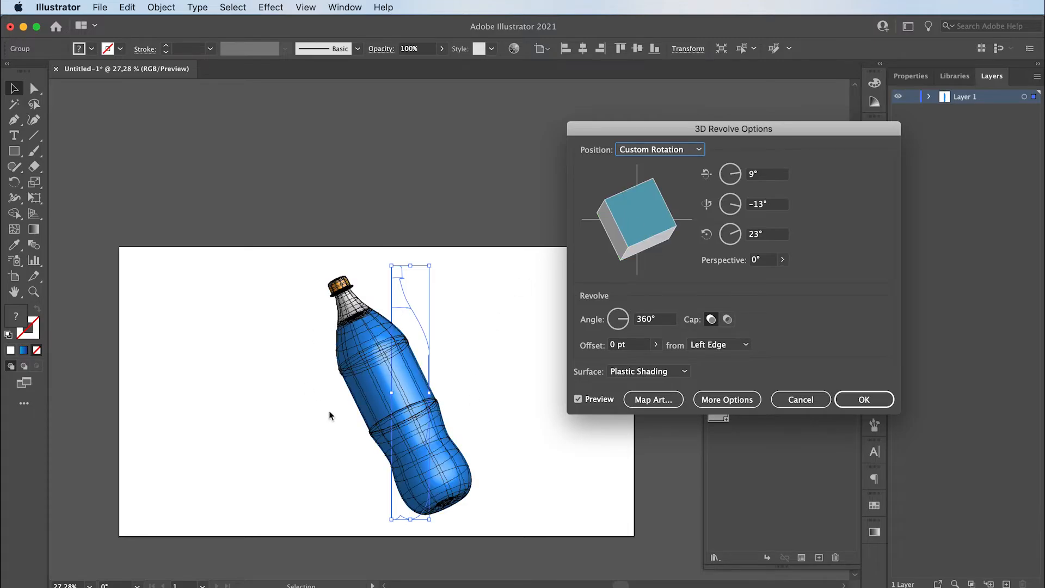
- Open Map Art for the revolved bottle and go to surface 13 of 16, the straight band around the middle of the body
{"action": "left_click", "coordinate": [648, 399]}
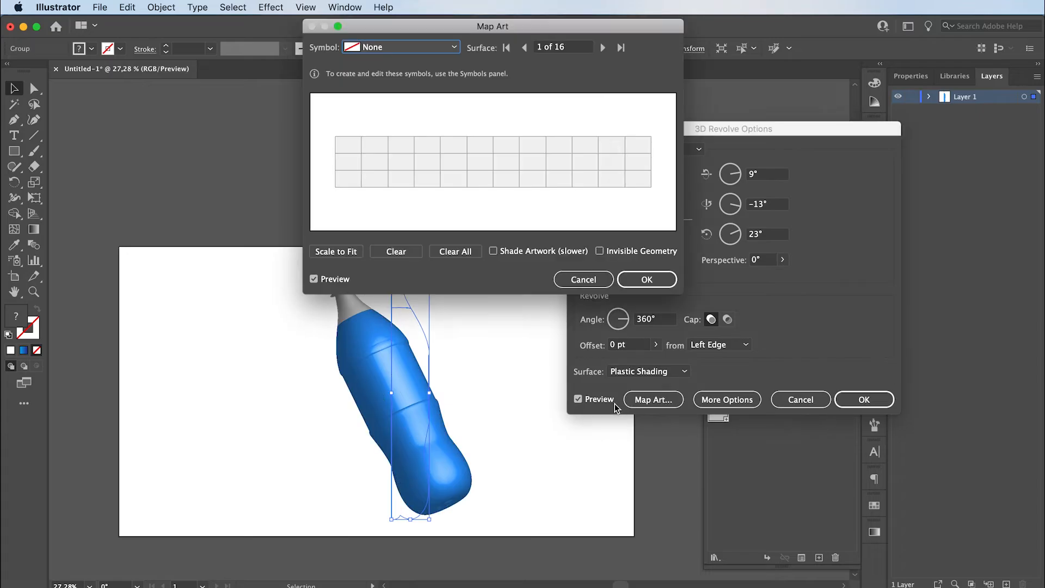
{"action": "left_click_drag", "start_coordinate": [463, 27], "coordinate": [567, 46]}
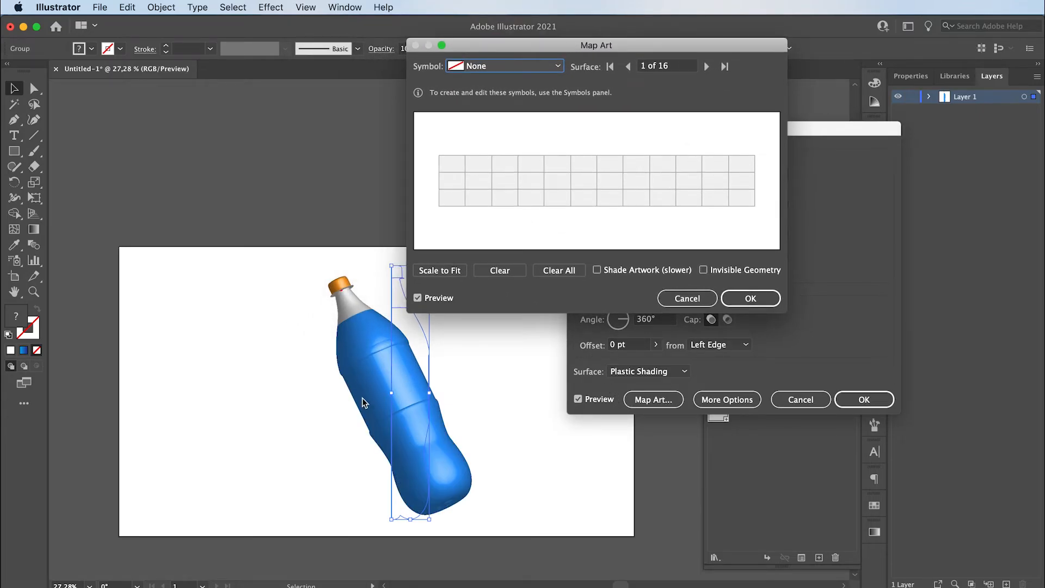
{"action": "left_click", "coordinate": [706, 66]}
{"action": "left_click", "coordinate": [707, 66]}
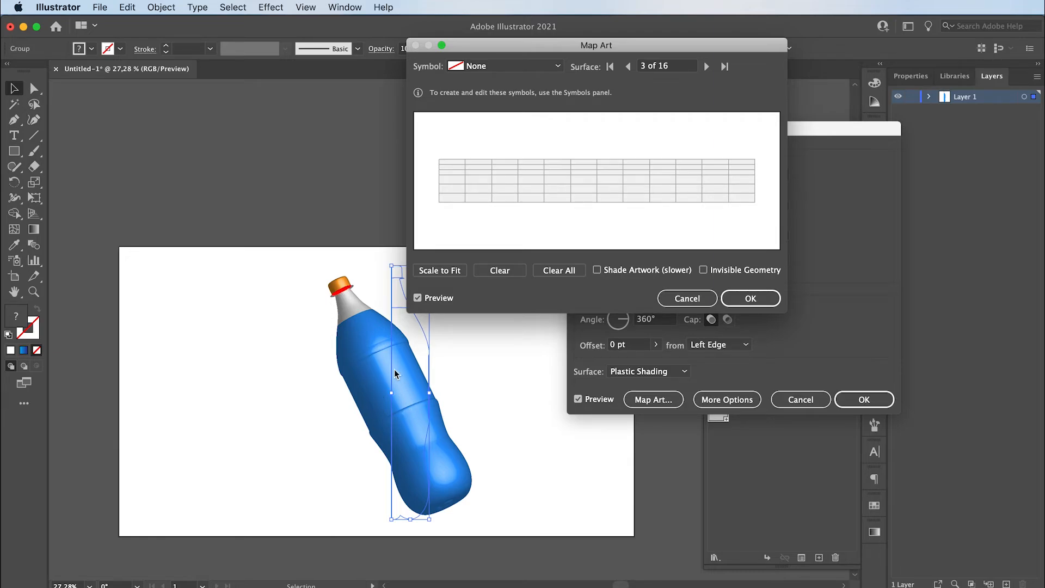
{"action": "left_click", "coordinate": [707, 67]}
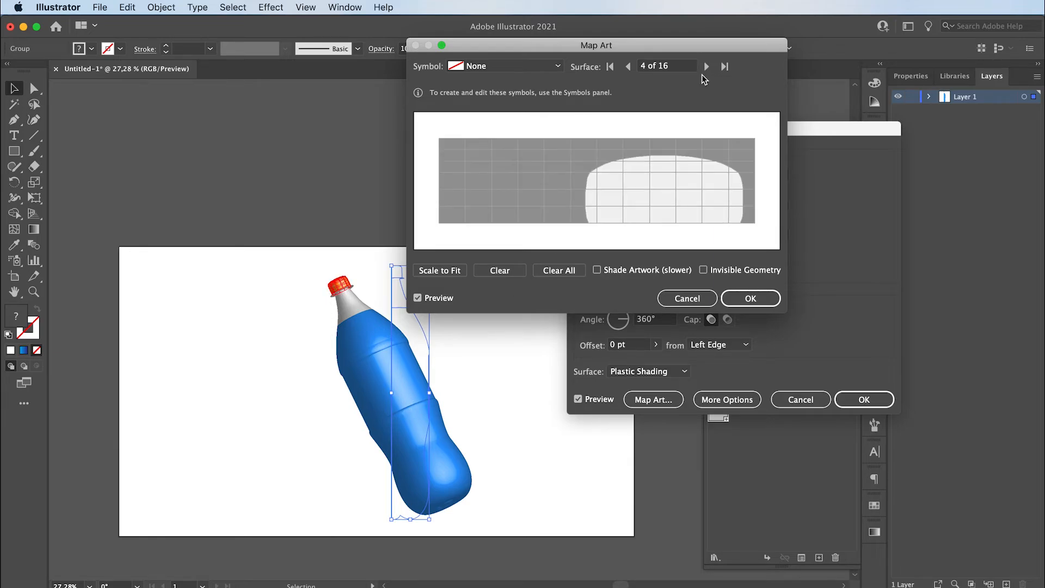
{"action": "left_click", "coordinate": [706, 66]}
{"action": "left_click", "coordinate": [706, 66]}
{"action": "left_click", "coordinate": [706, 66]}
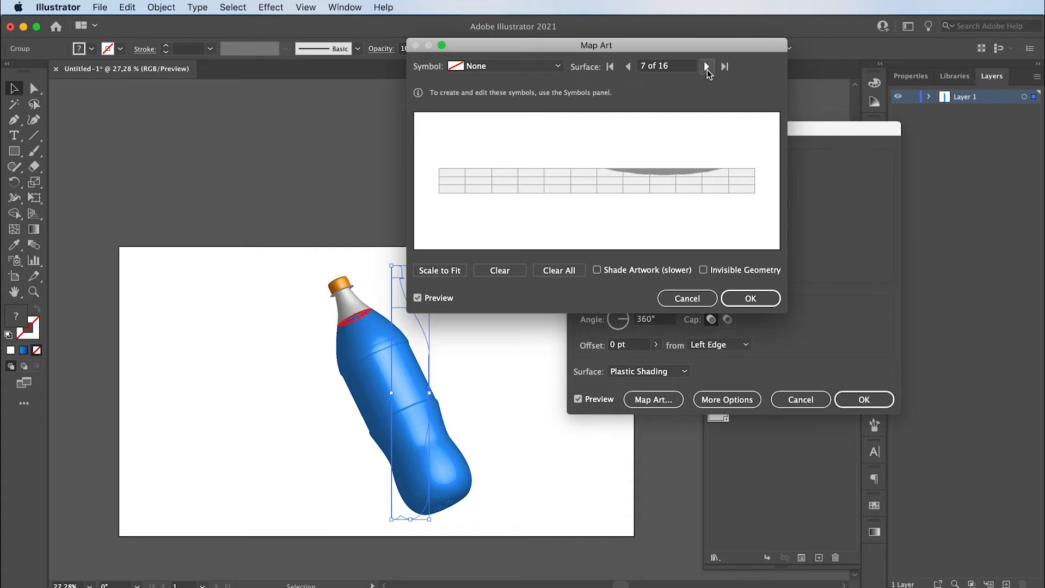
{"action": "left_click", "coordinate": [706, 67]}
{"action": "left_click", "coordinate": [706, 66]}
{"action": "left_click", "coordinate": [707, 66]}
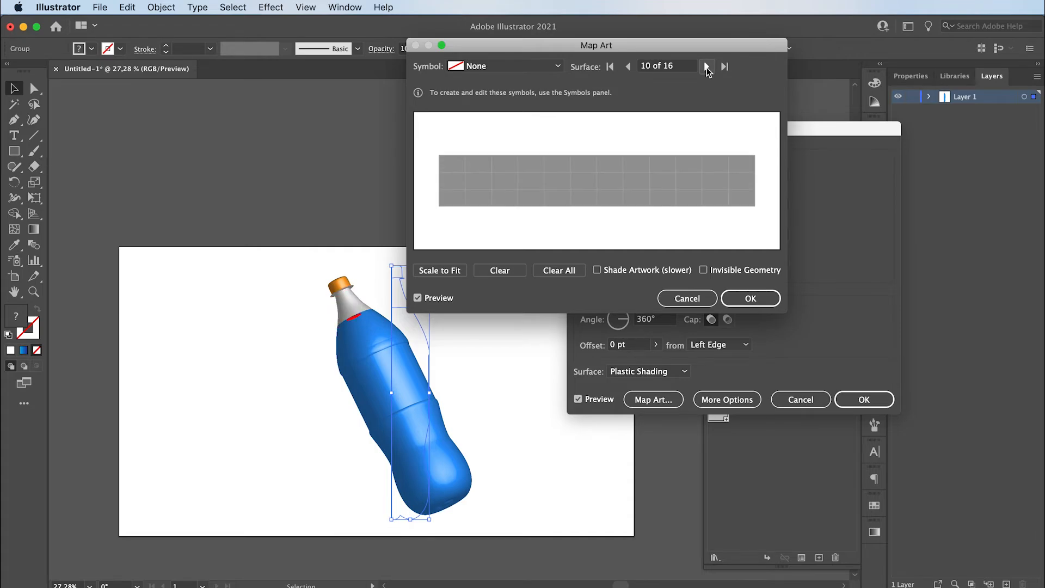
{"action": "left_click", "coordinate": [706, 66]}
{"action": "left_click", "coordinate": [706, 67]}
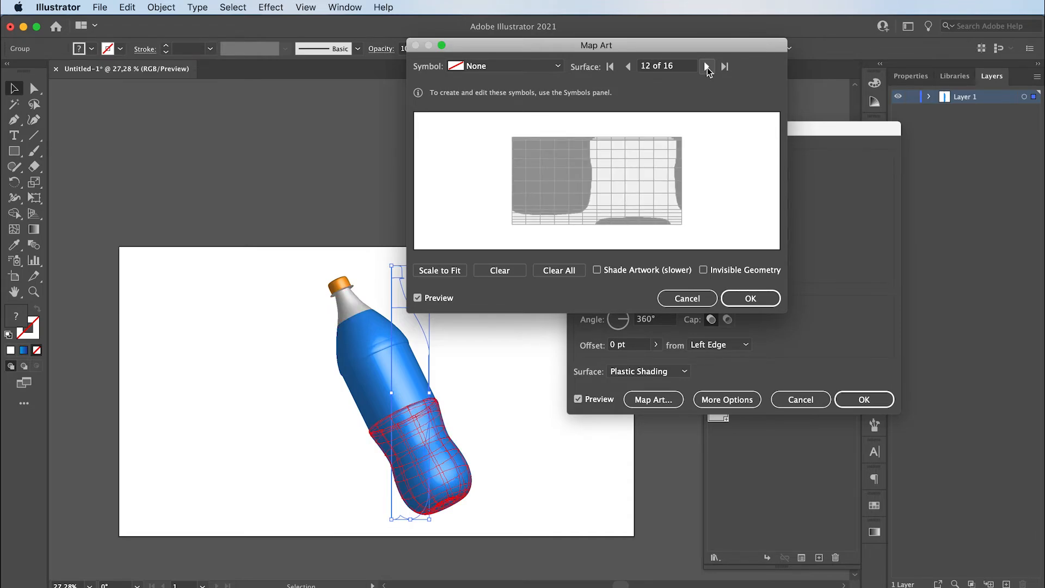
{"action": "left_click", "coordinate": [706, 66]}
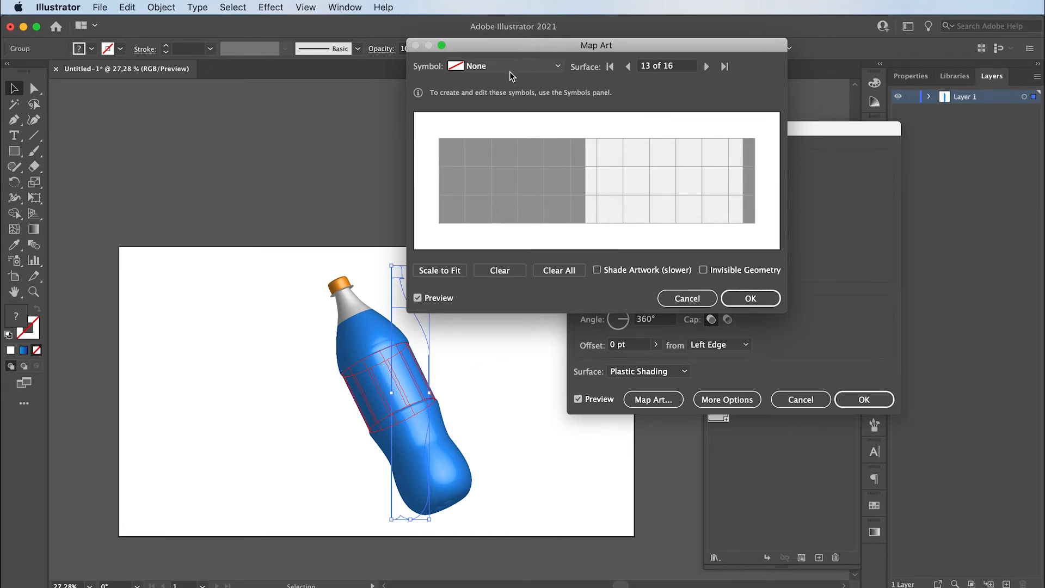
- Map the New Symbol label onto the middle band, scaled to its height and shifted so the text faces front, and apply the revolve
{"action": "left_click", "coordinate": [496, 66]}
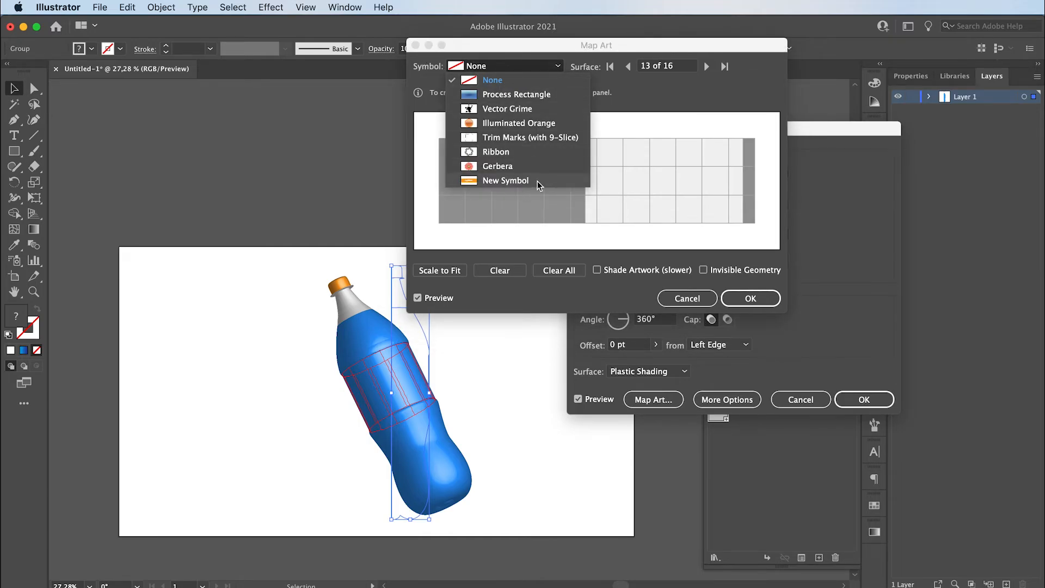
{"action": "left_click", "coordinate": [497, 183]}
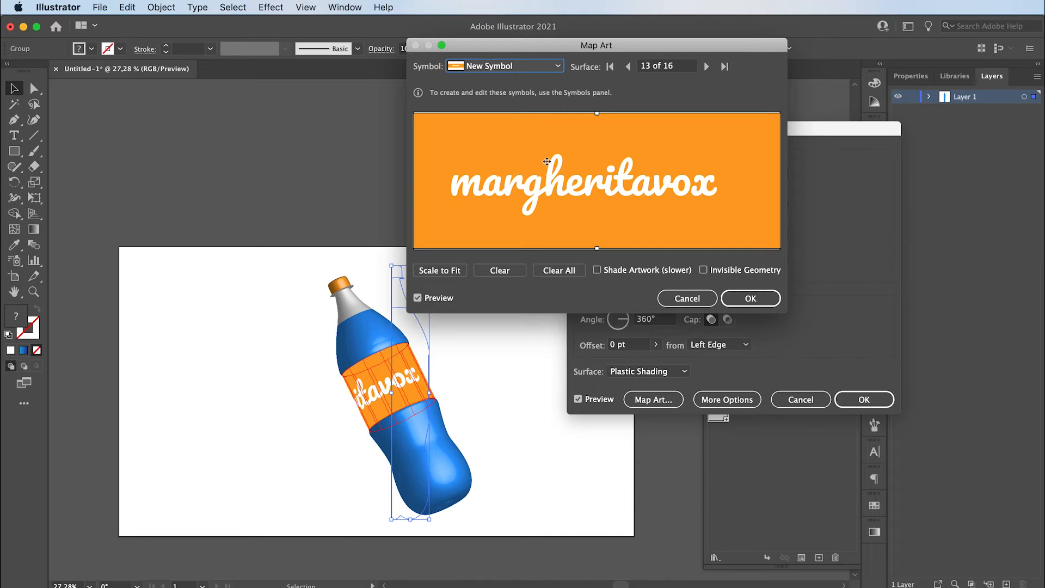
{"action": "left_click_drag", "start_coordinate": [597, 117], "coordinate": [593, 166]}
{"action": "left_click_drag", "start_coordinate": [574, 215], "coordinate": [595, 191]}
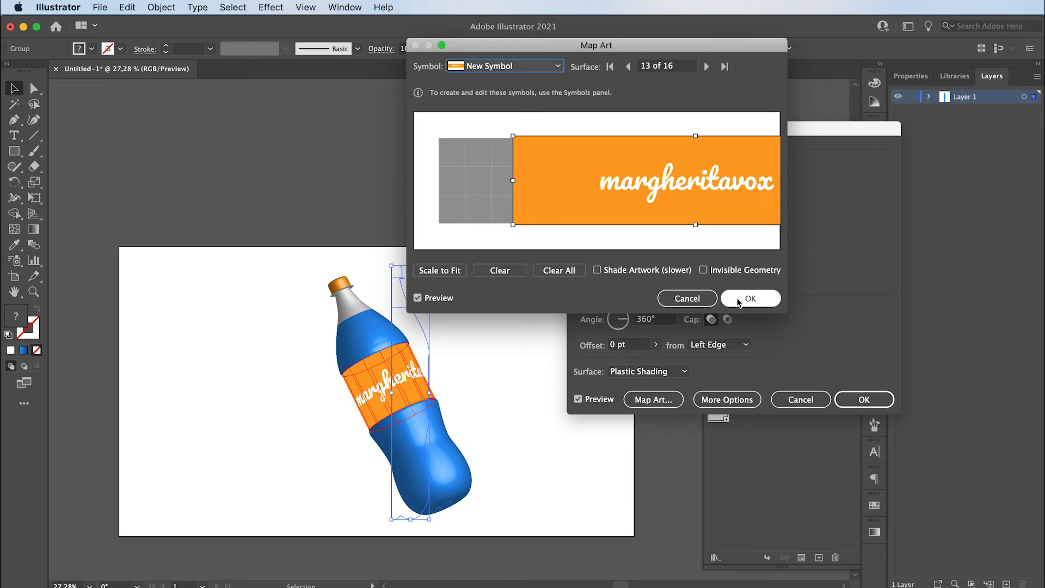
{"action": "left_click", "coordinate": [751, 298]}
{"action": "left_click", "coordinate": [863, 399]}
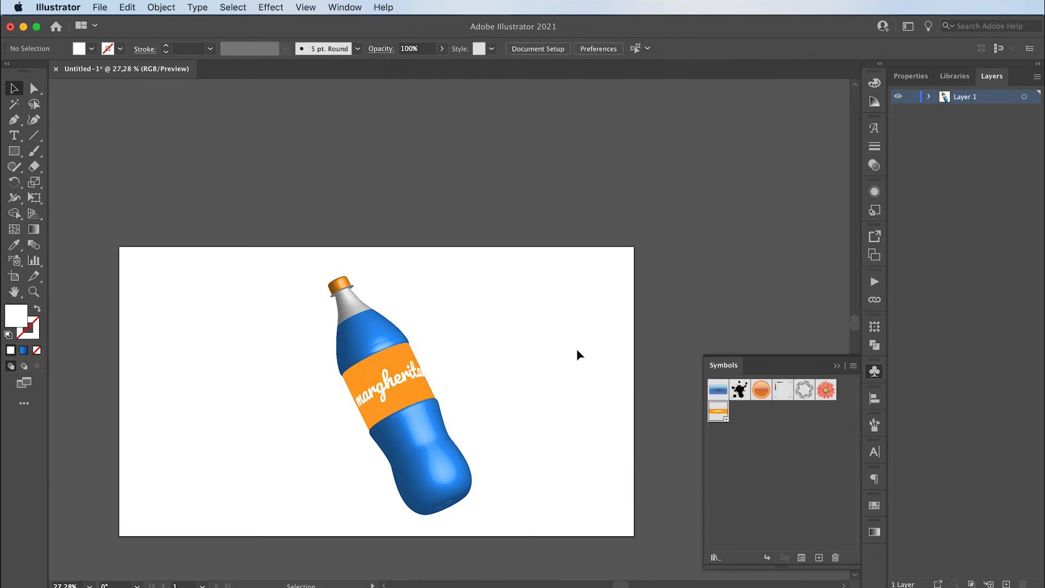